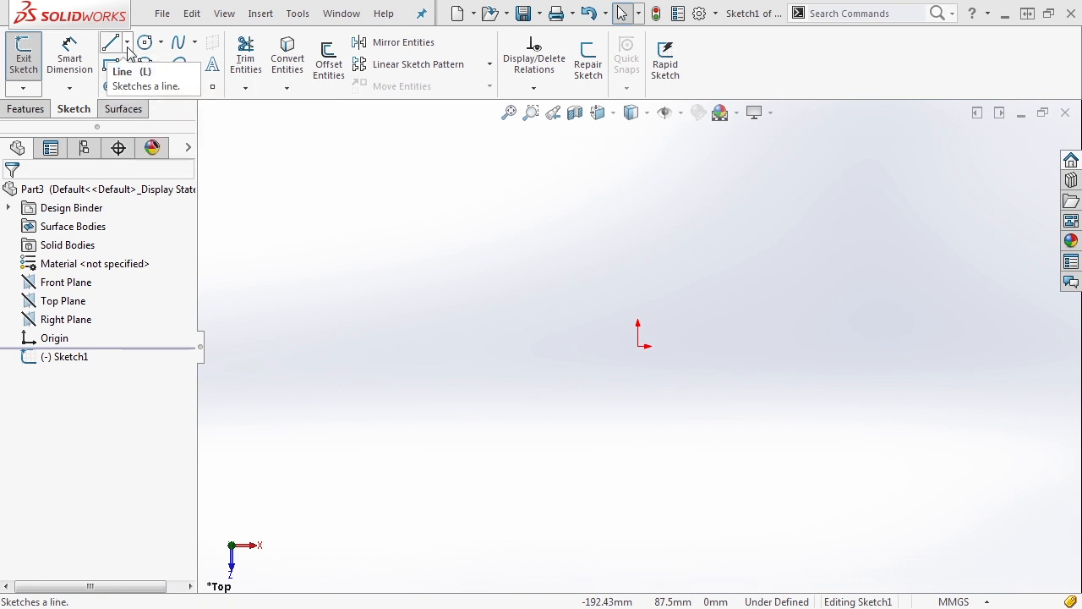
Sketch a line chain from the origin: about 75 mm horizontally right, vertically down, horizontally left past the origin, and diagonally up to the left
click(127, 44)
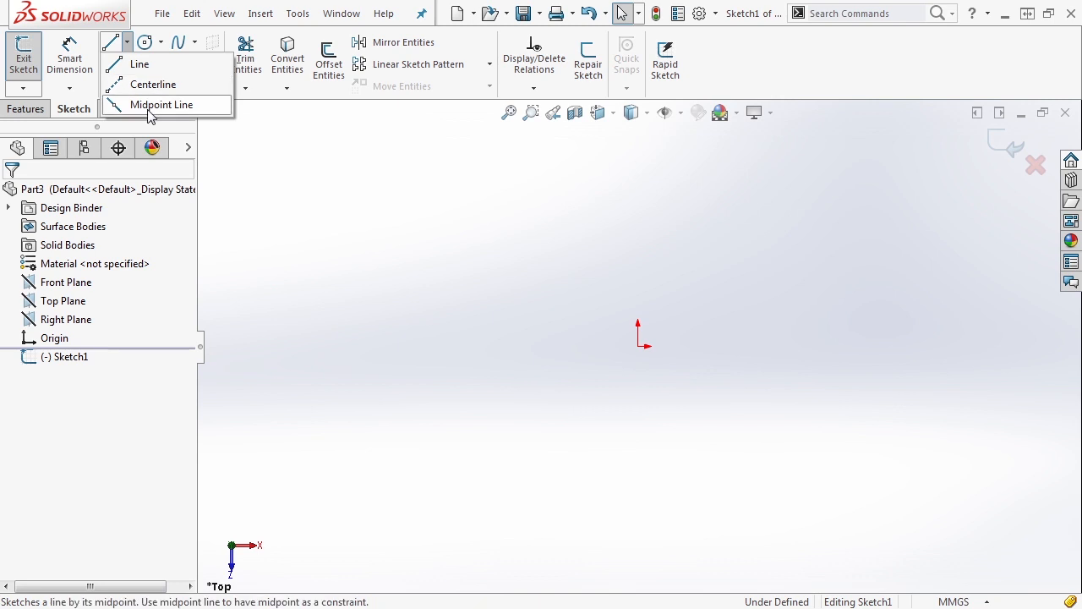
click(139, 65)
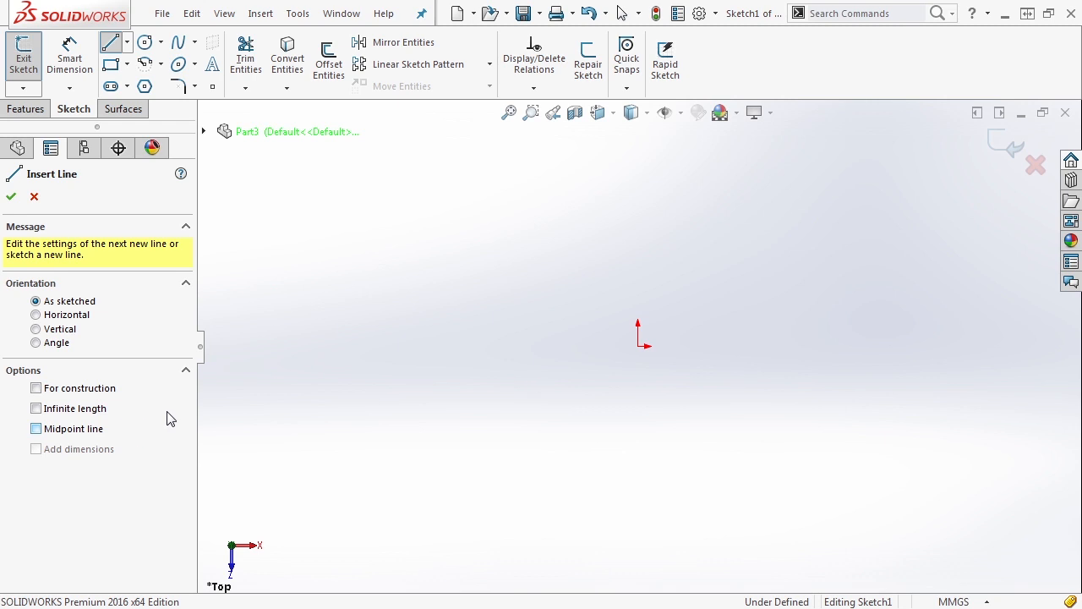
click(637, 346)
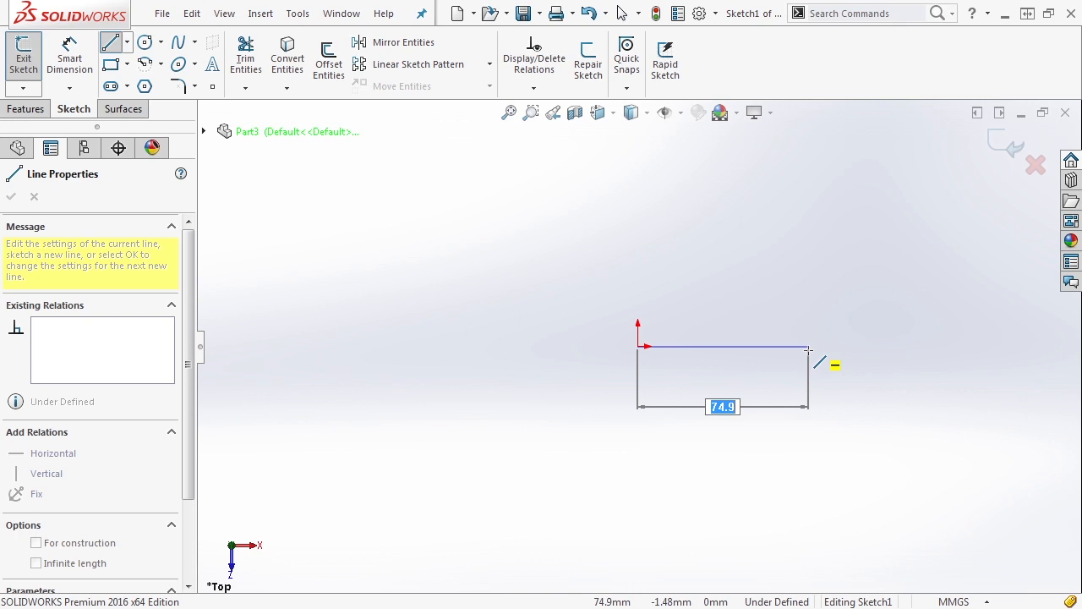
key(Return)
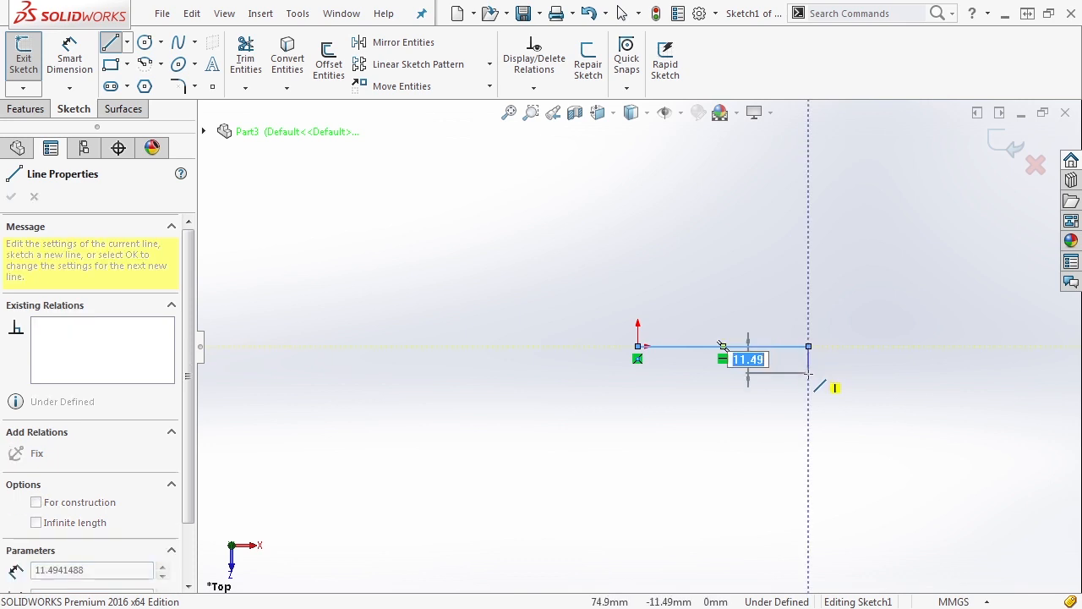
click(808, 451)
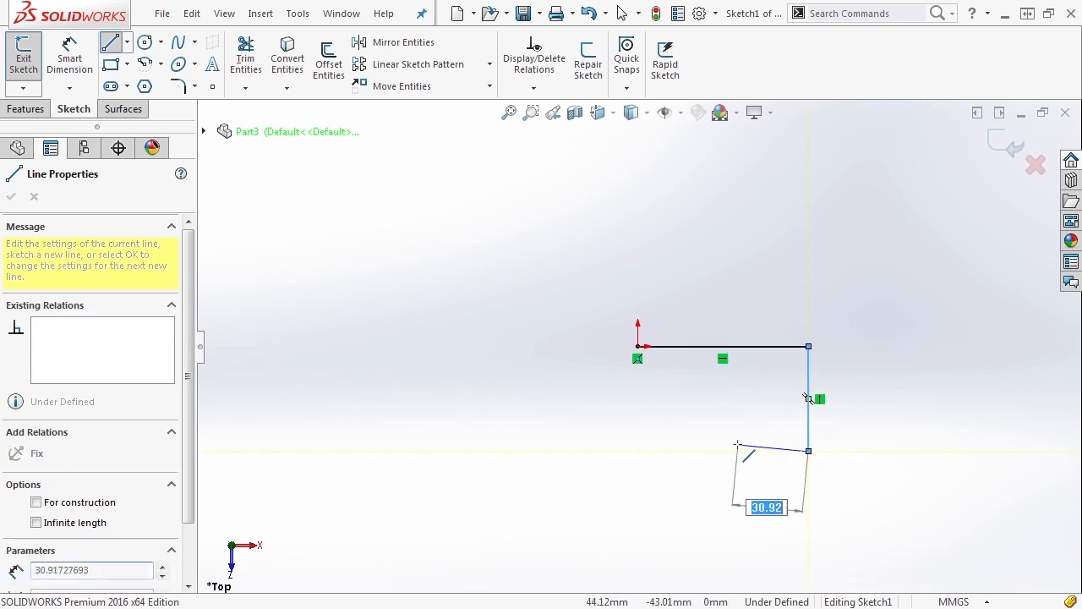
click(594, 451)
click(443, 320)
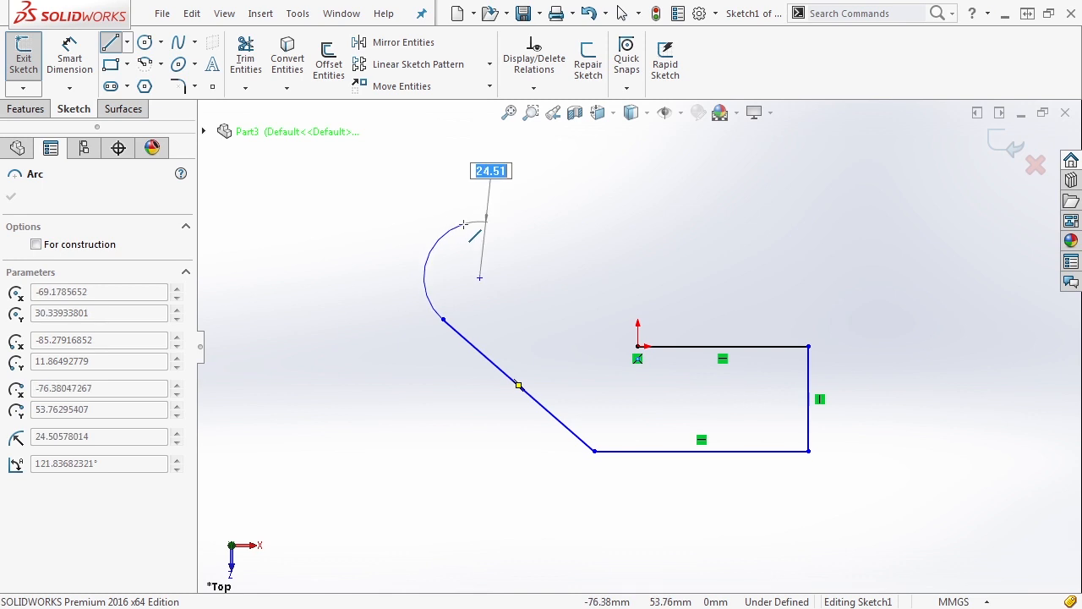
Continue the chain with a tangent arc of about 24.5 mm radius, a line, a second tangent arc of about 18 mm radius and a closing-direction line
click(463, 223)
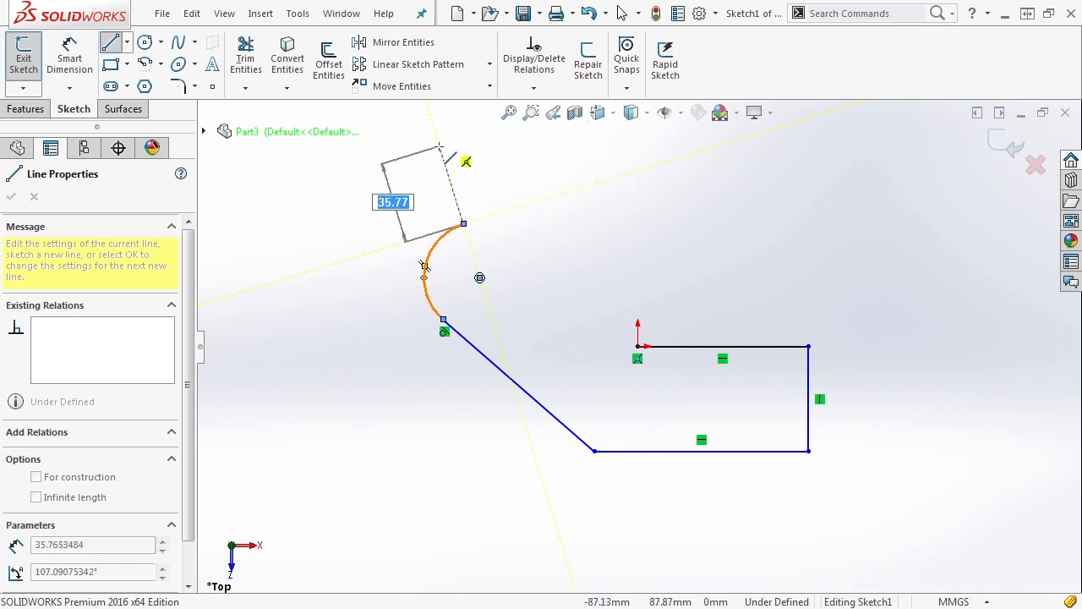
click(555, 193)
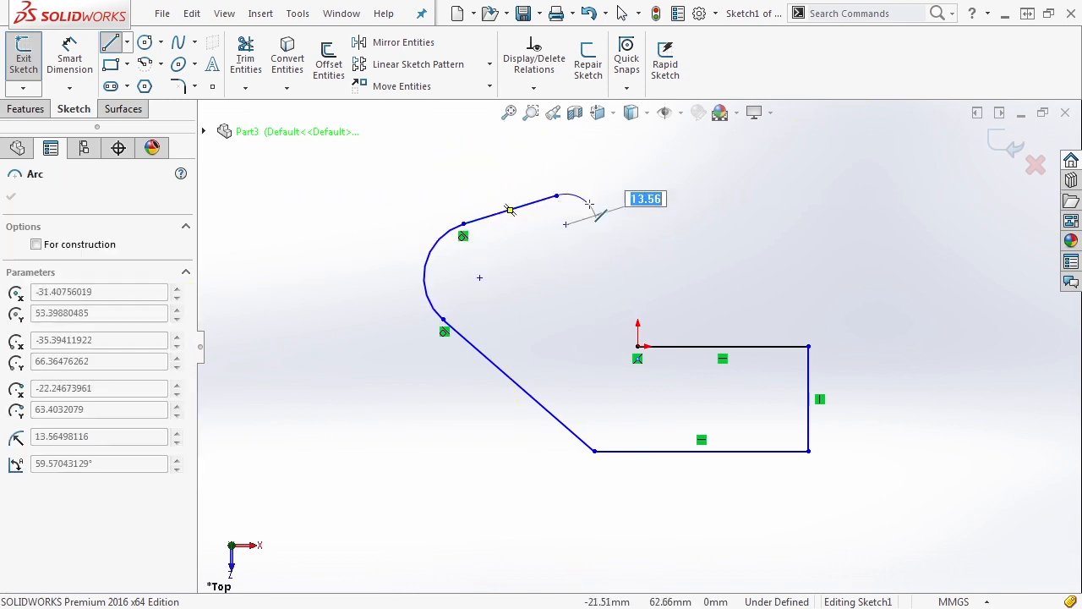
click(596, 268)
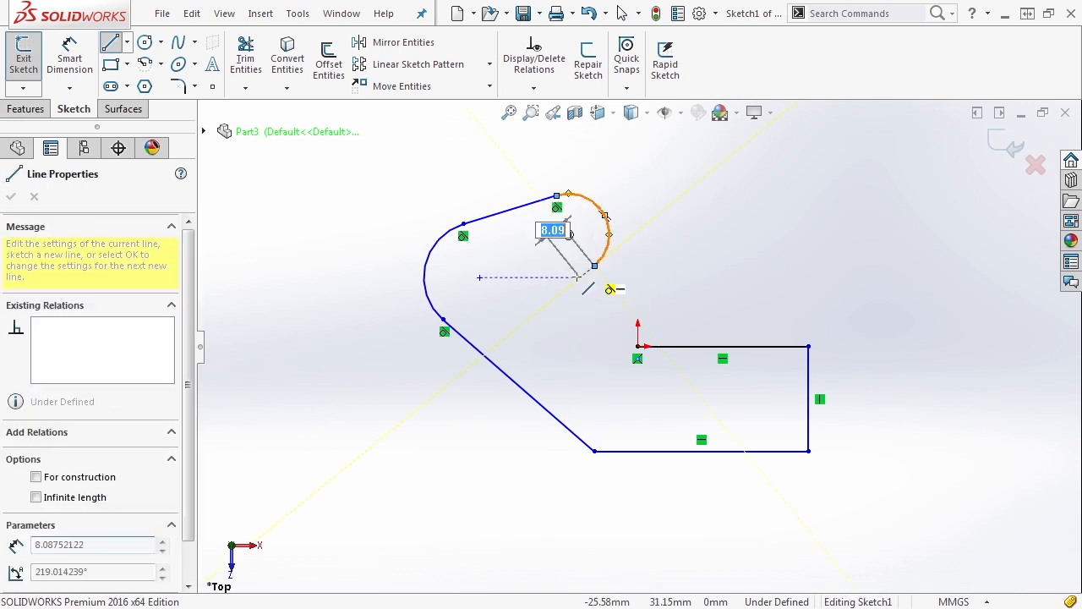
click(548, 359)
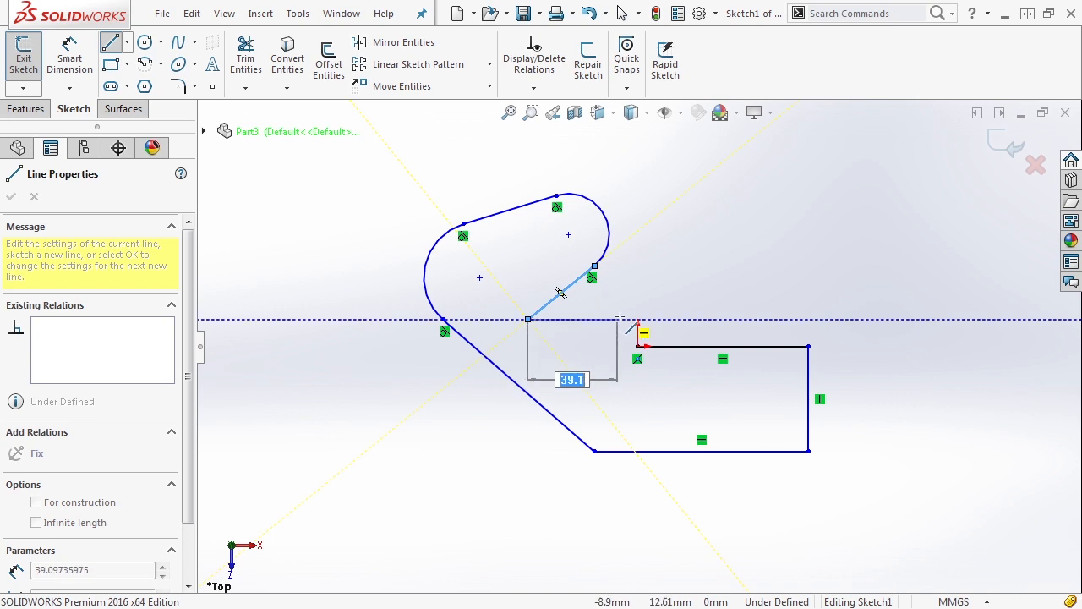
key(Escape)
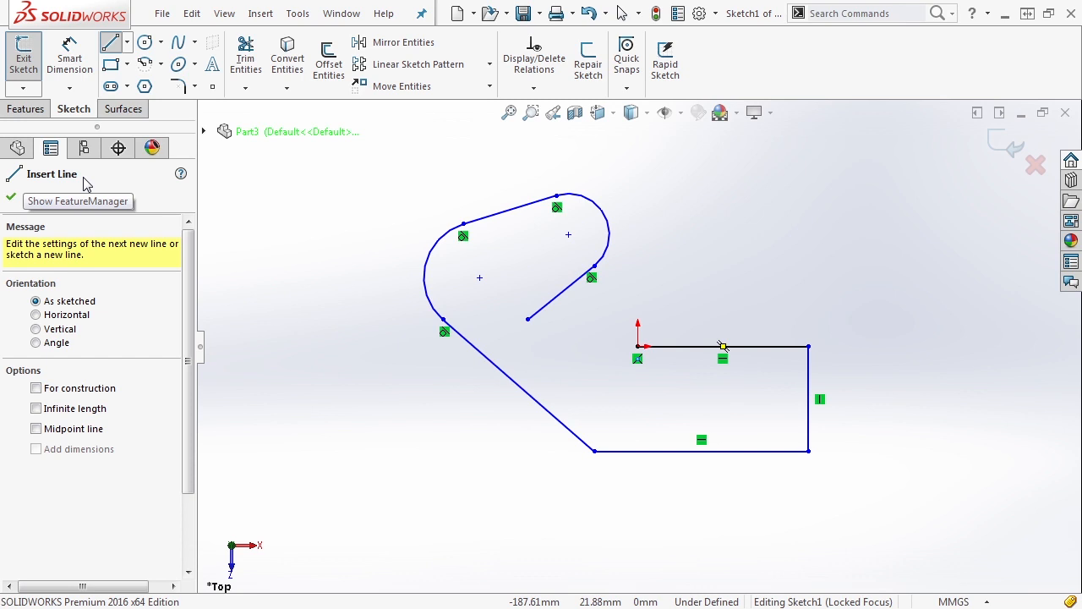
click(34, 199)
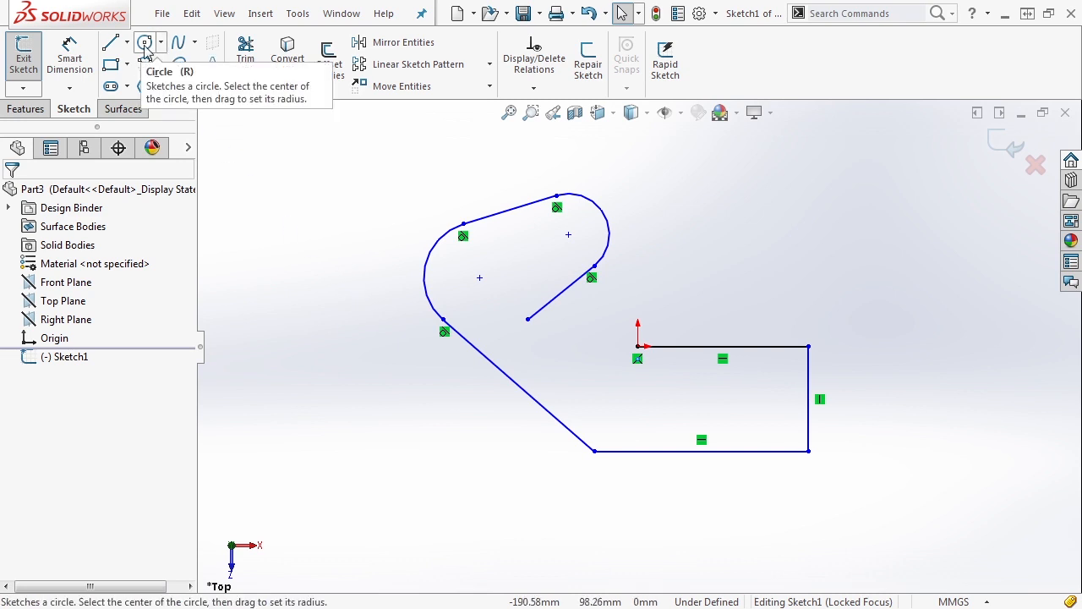
Sketch a center-defined circle centered on the open end of the line chain, crossing the long diagonal line
click(160, 44)
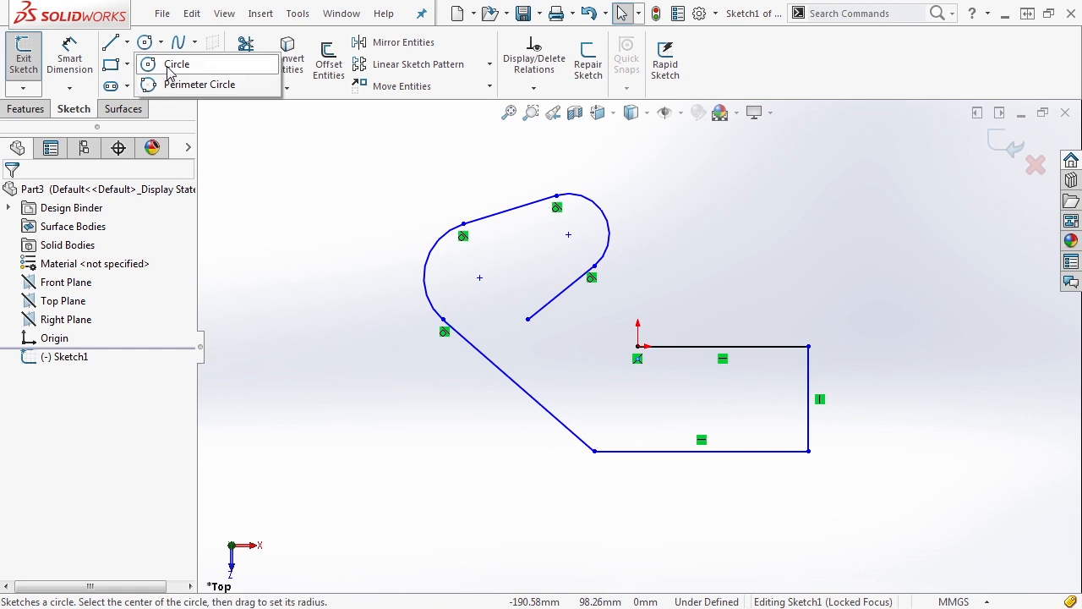
click(167, 68)
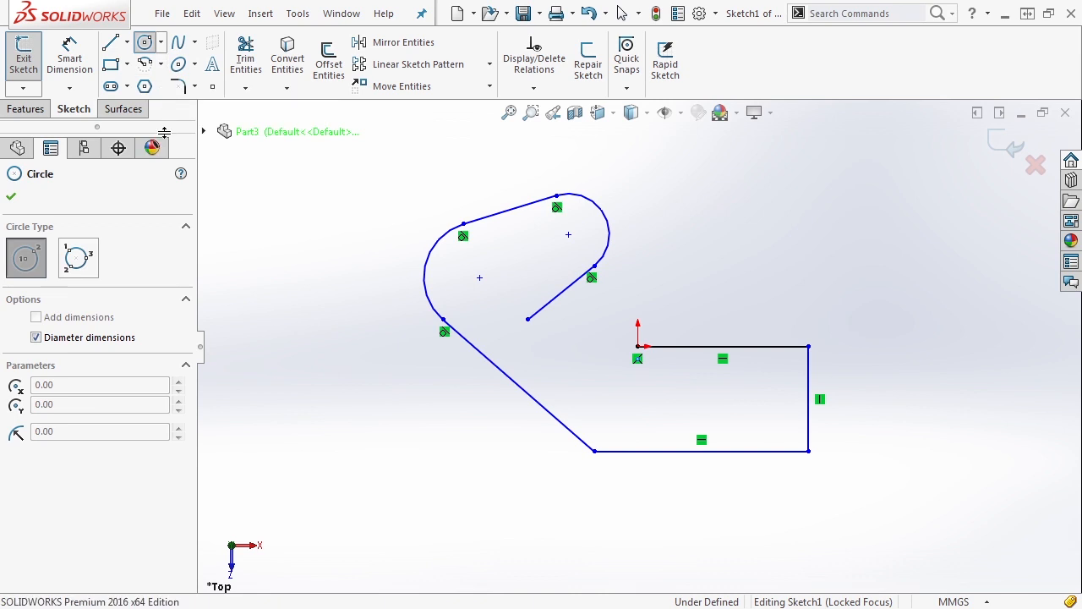
click(88, 260)
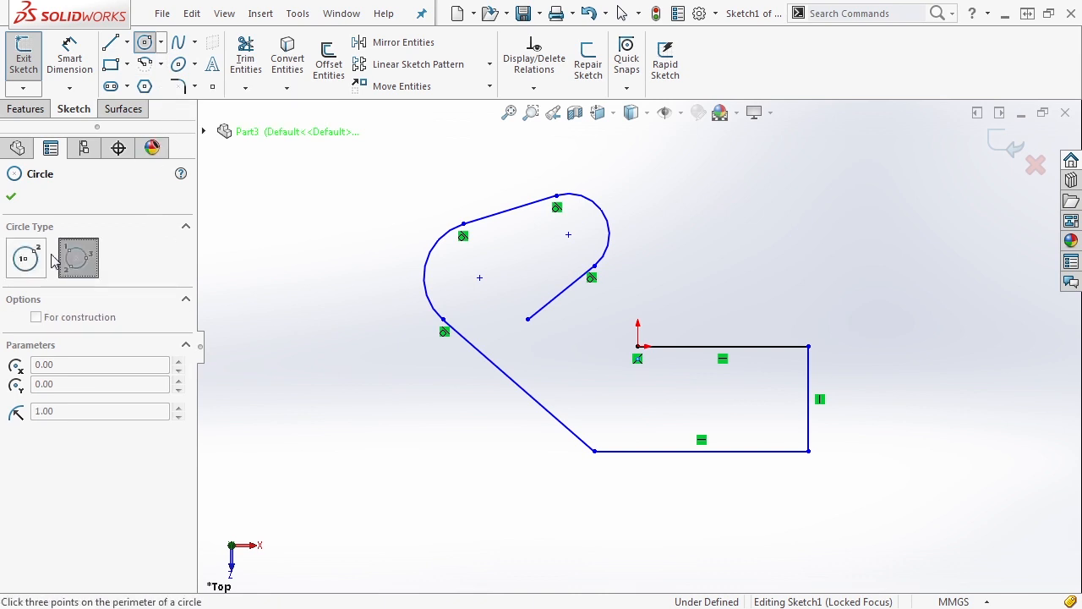
click(32, 255)
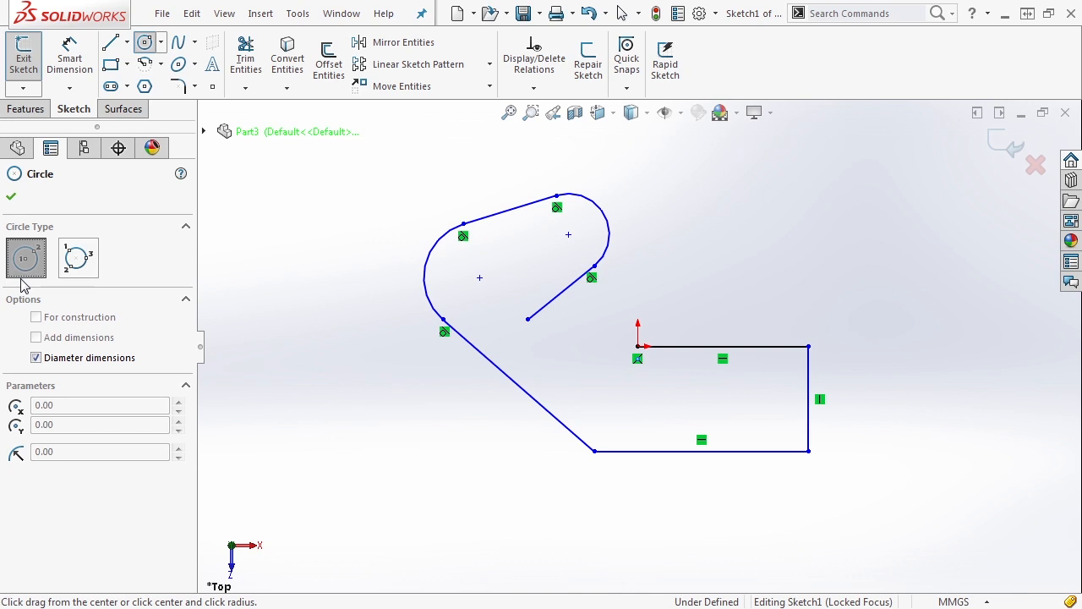
click(527, 318)
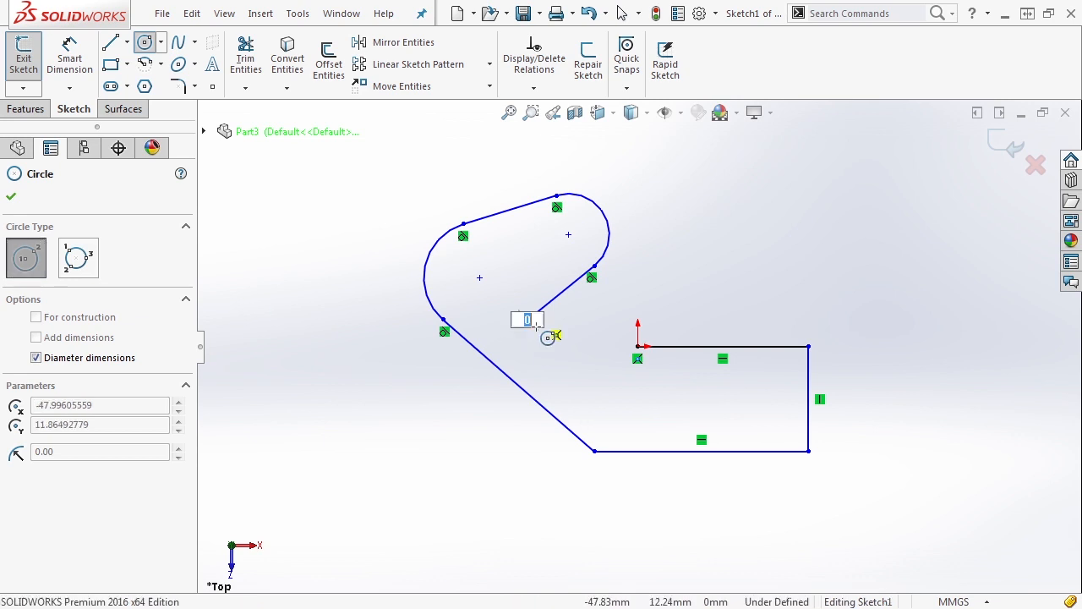
click(580, 374)
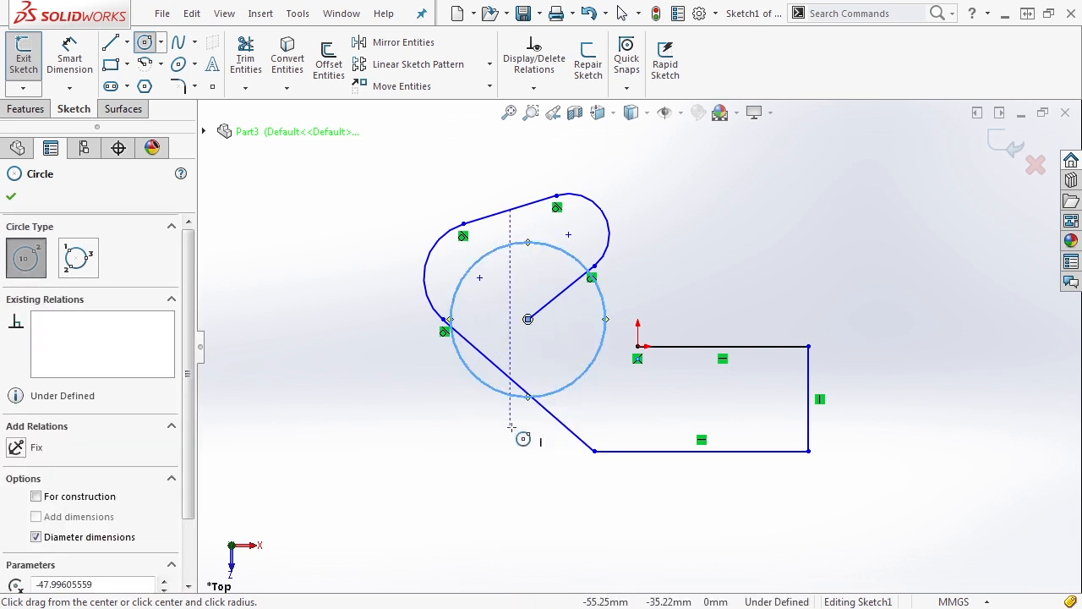
Sketch a three-point perimeter circle of about 35 mm radius above and to the right of the origin
click(76, 260)
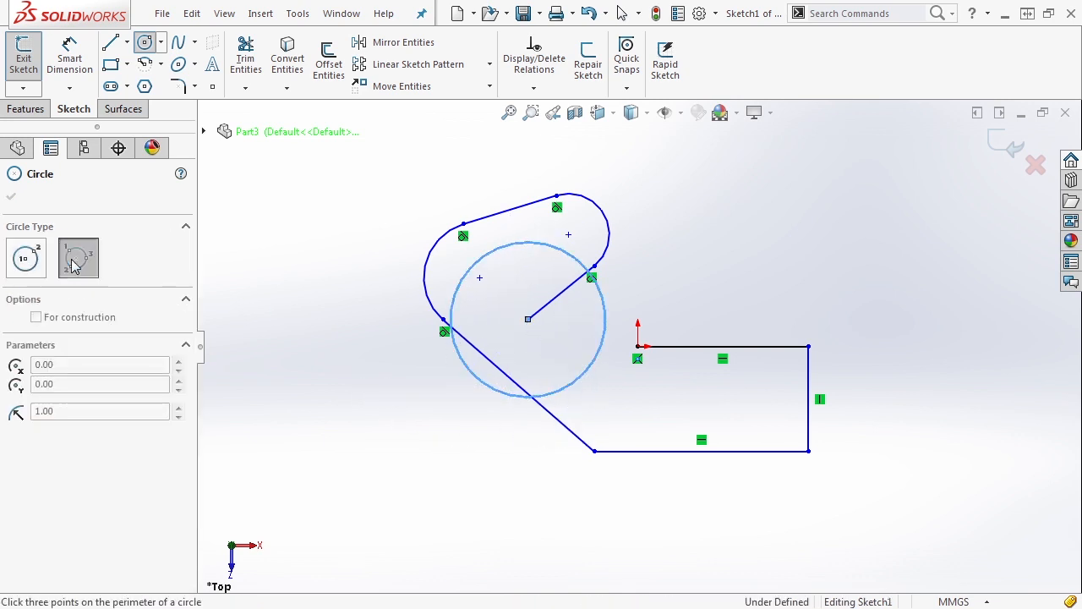
click(691, 190)
click(832, 246)
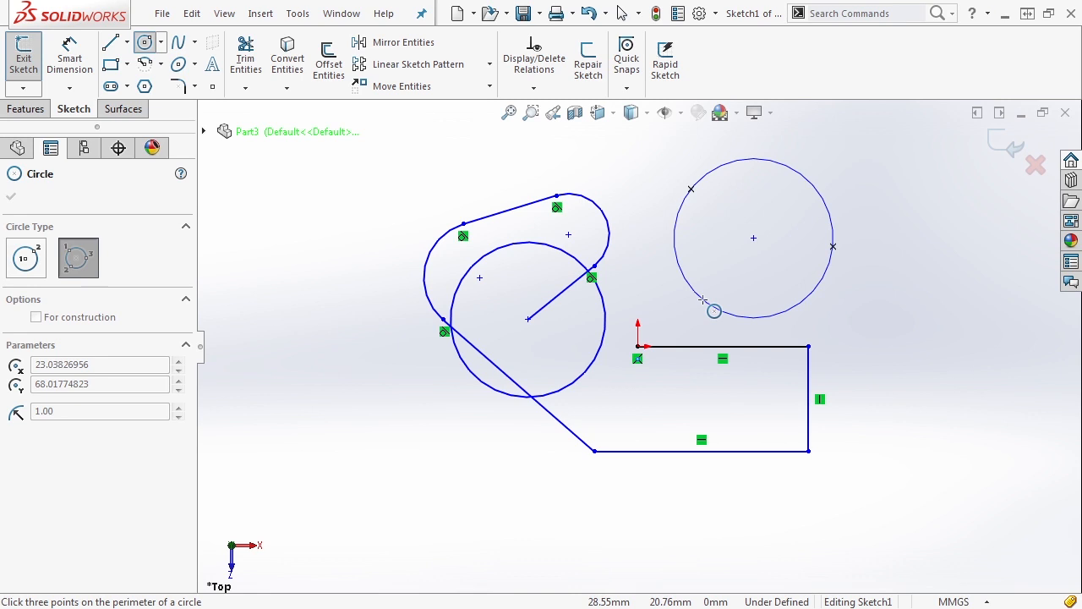
click(703, 301)
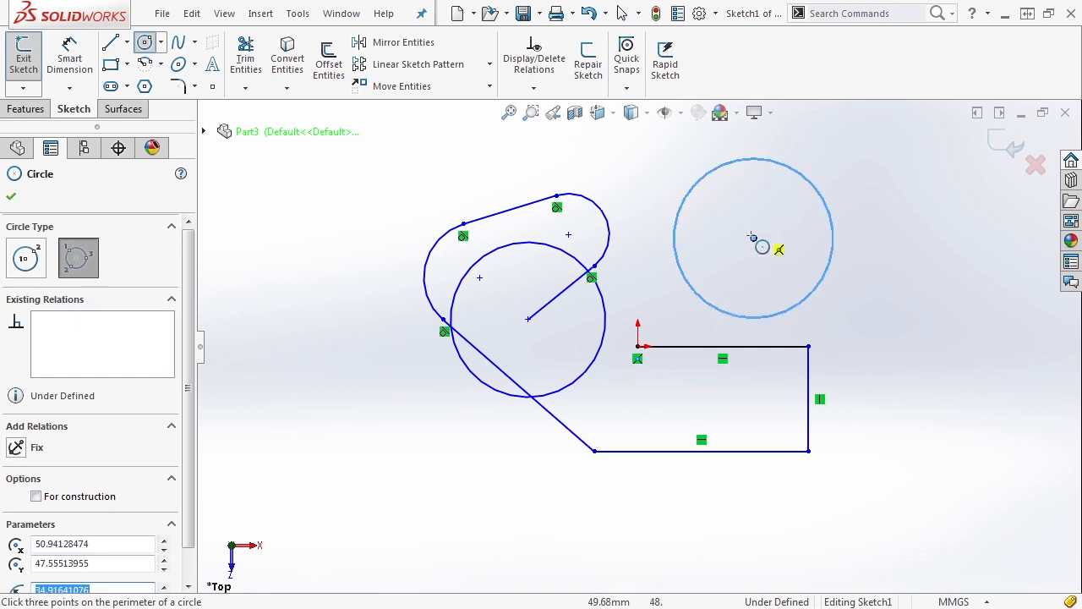
click(11, 197)
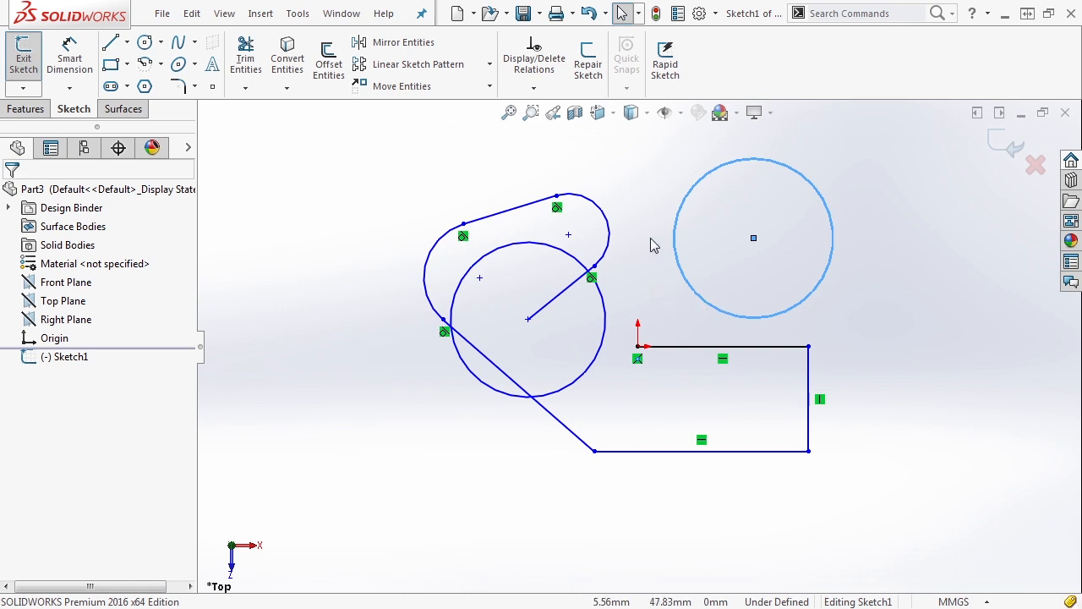
key(Escape)
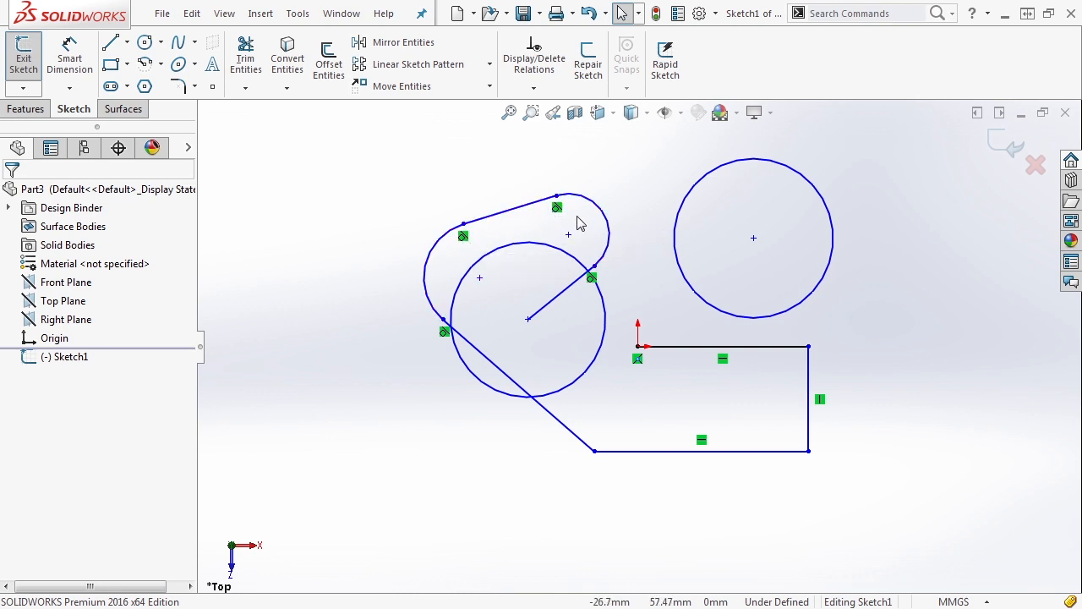
Hide the sketch relation symbols and check the existing relations of the smaller upper arc
click(682, 114)
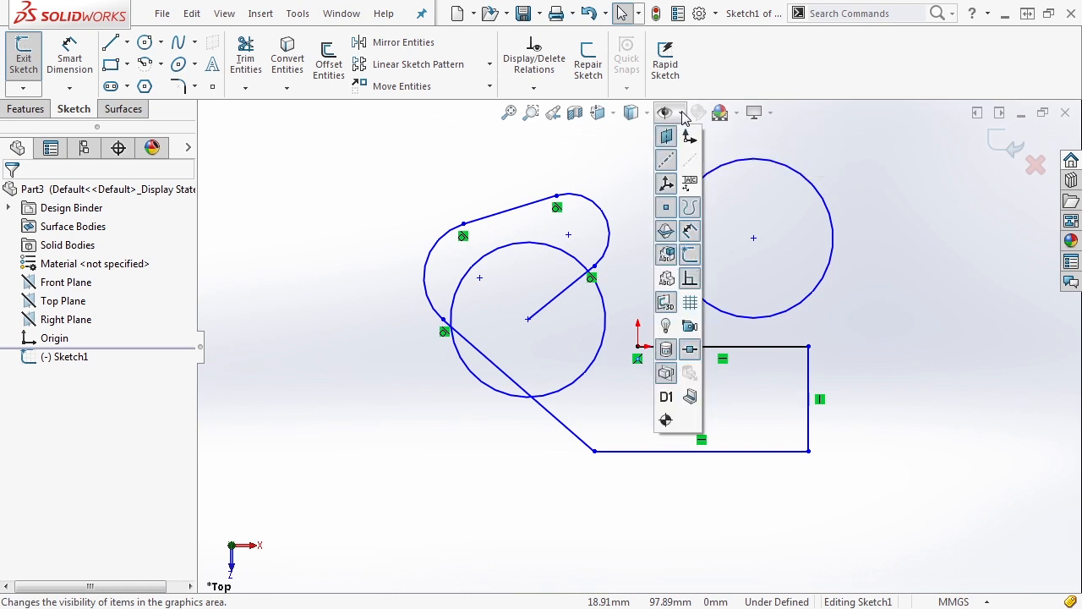
click(689, 281)
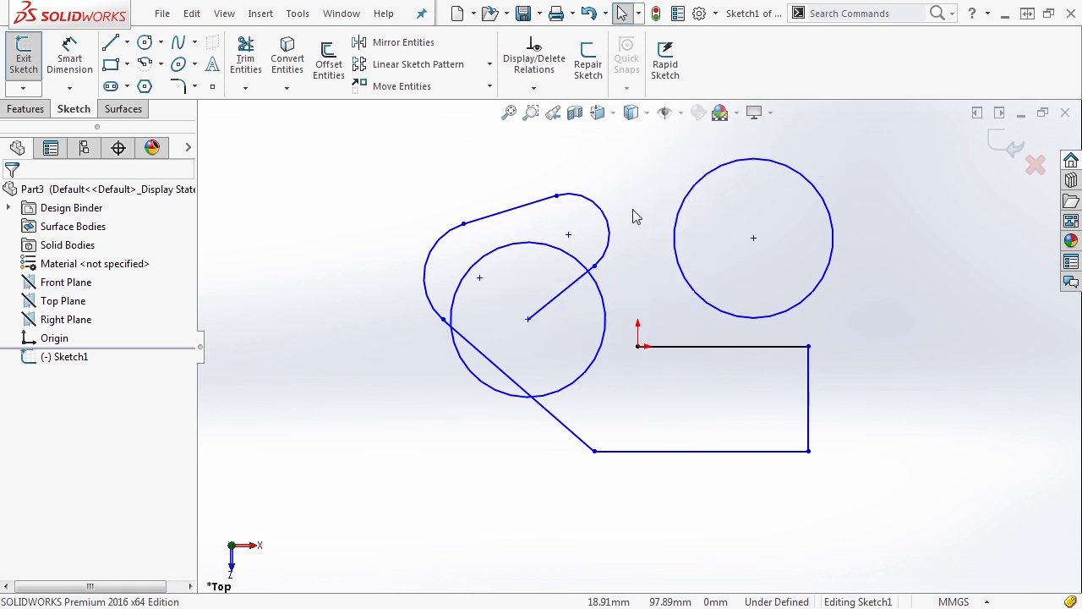
click(603, 213)
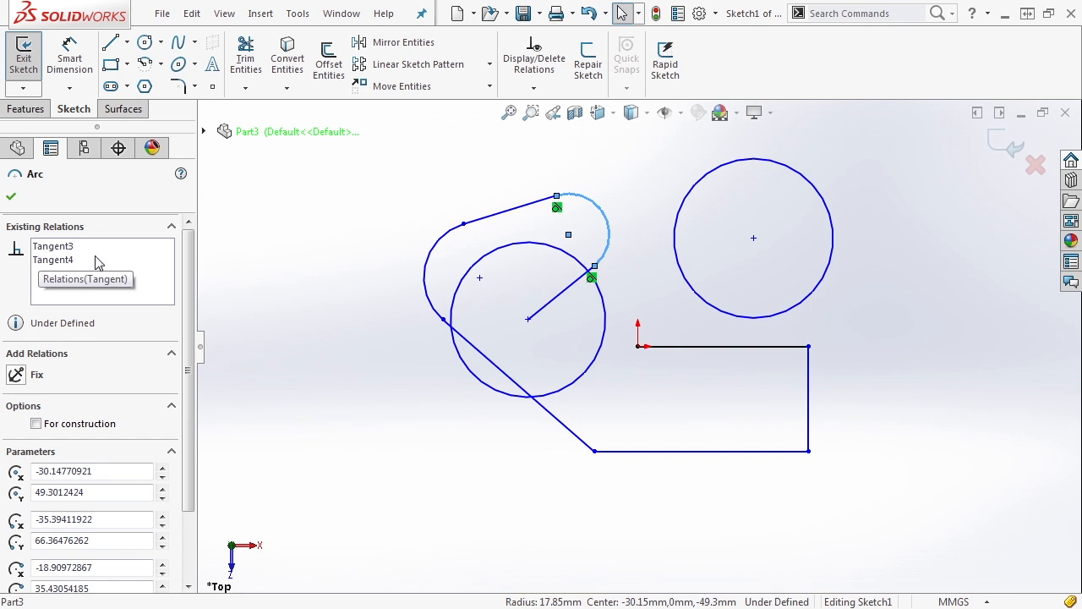
click(331, 253)
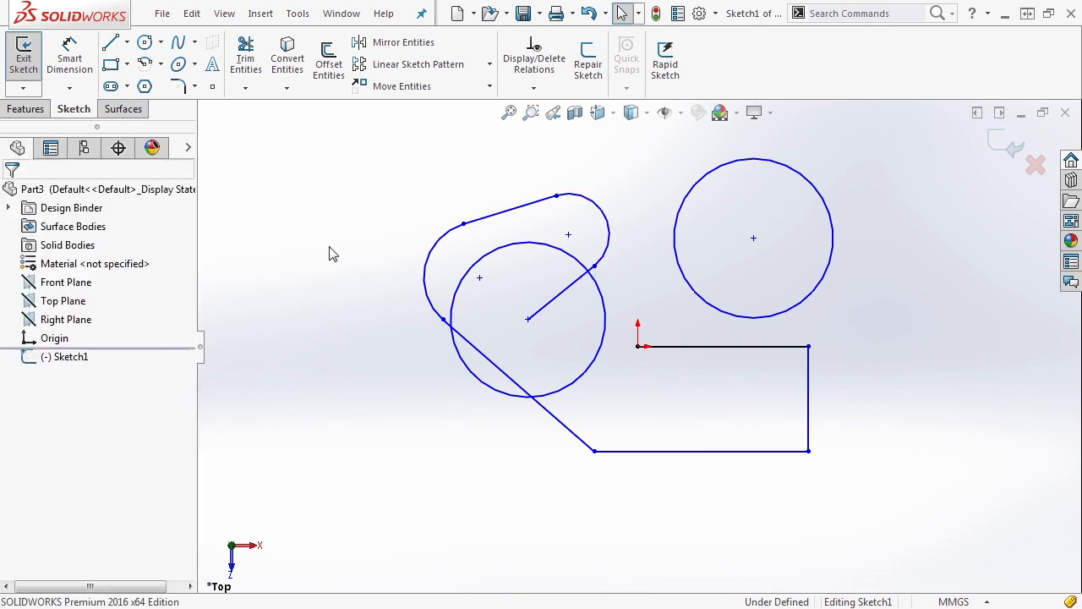
Sketch a corner rectangle of about 88 by 48 mm to the left of the line-and-arc profile
click(128, 65)
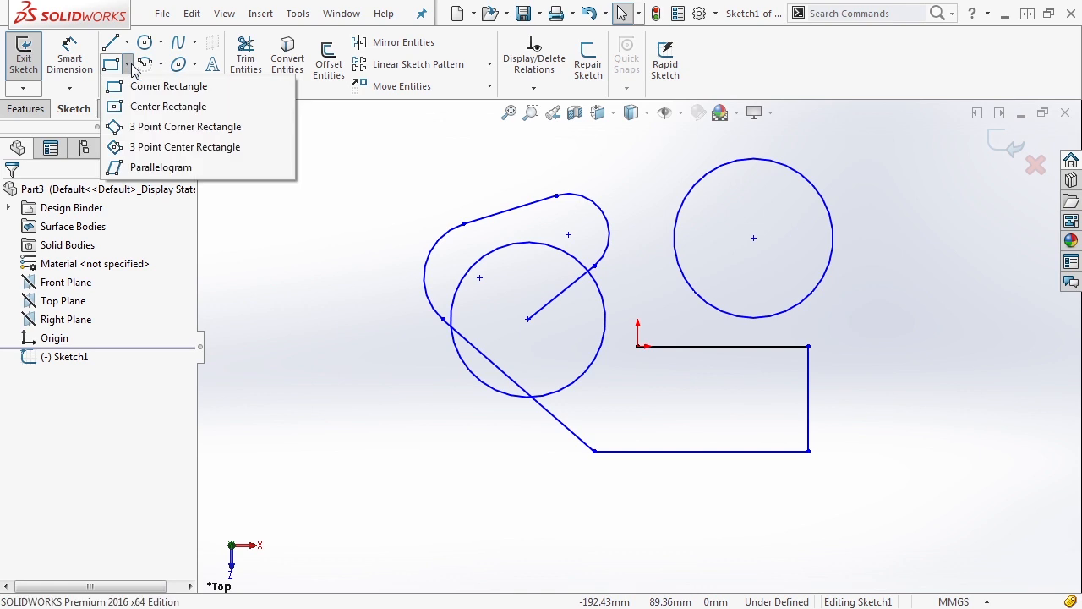
click(165, 86)
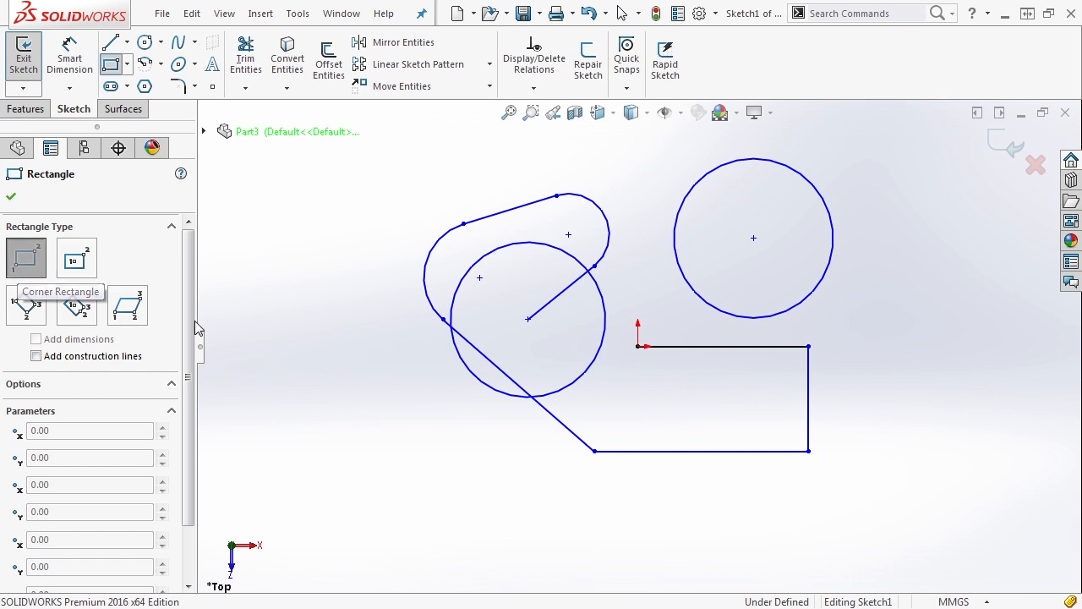
click(222, 319)
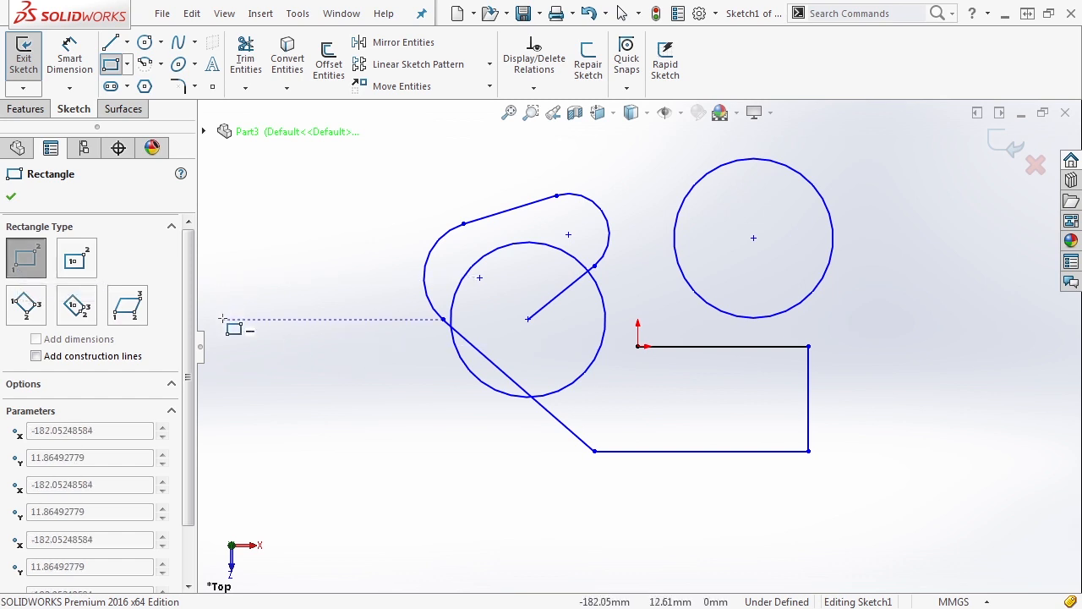
click(423, 429)
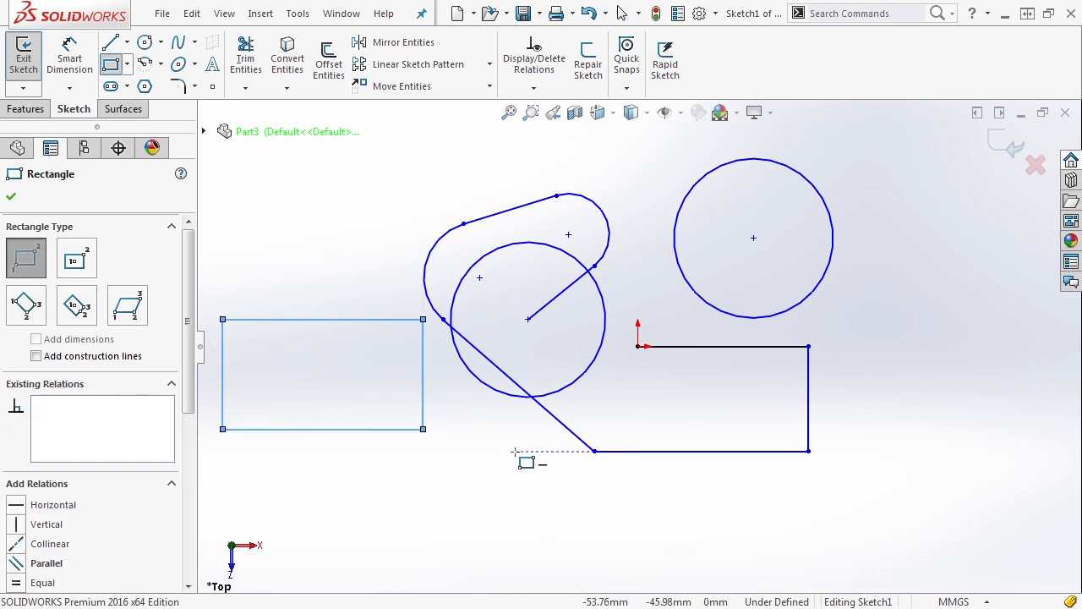
Sketch a center rectangle to the right of the profile, with construction lines from its corners
click(83, 261)
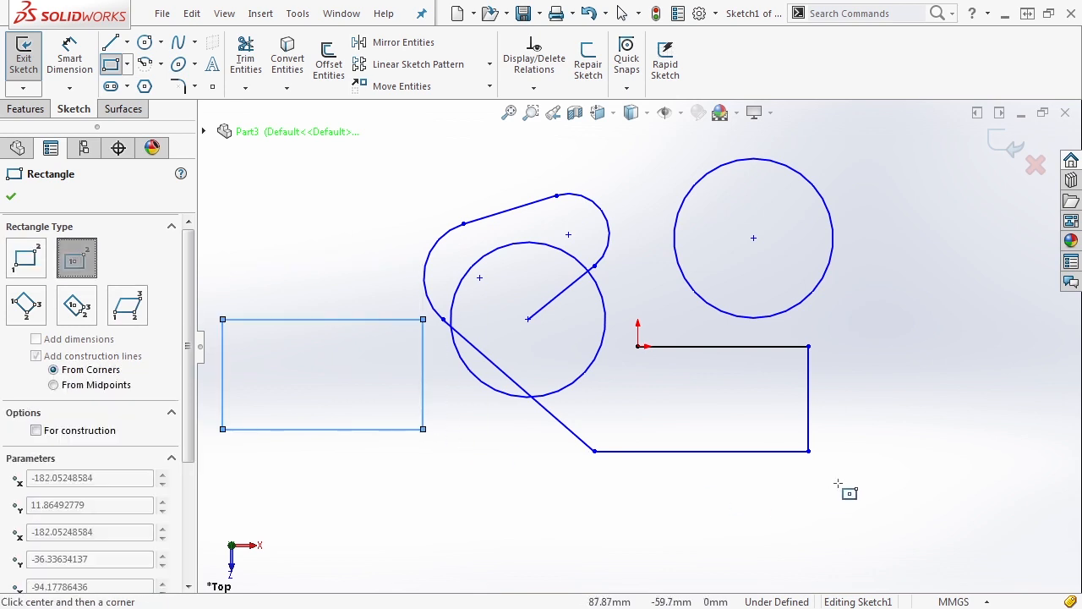
click(918, 376)
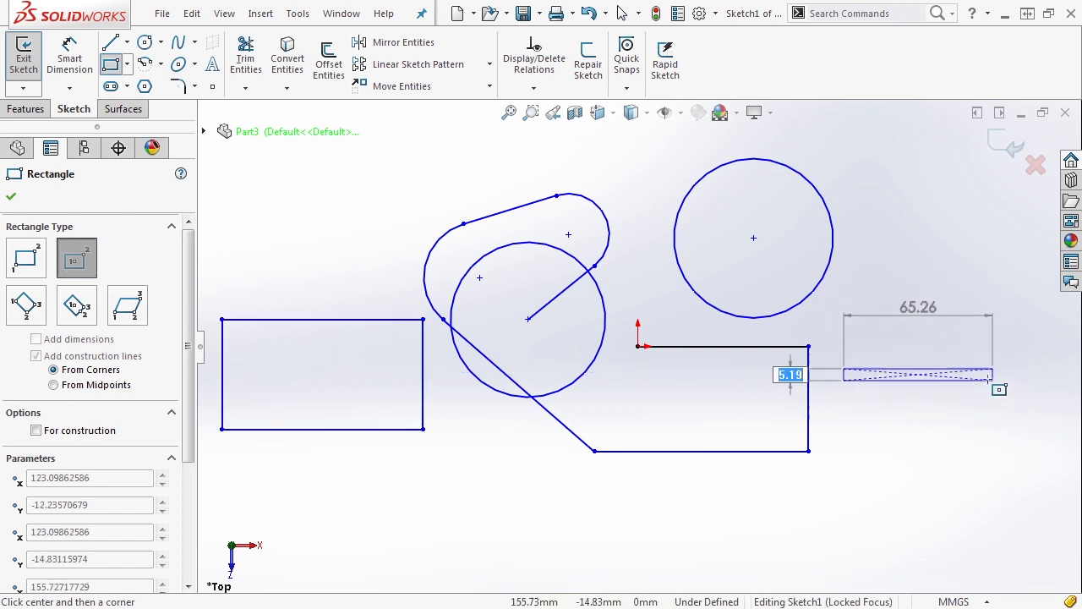
click(1010, 422)
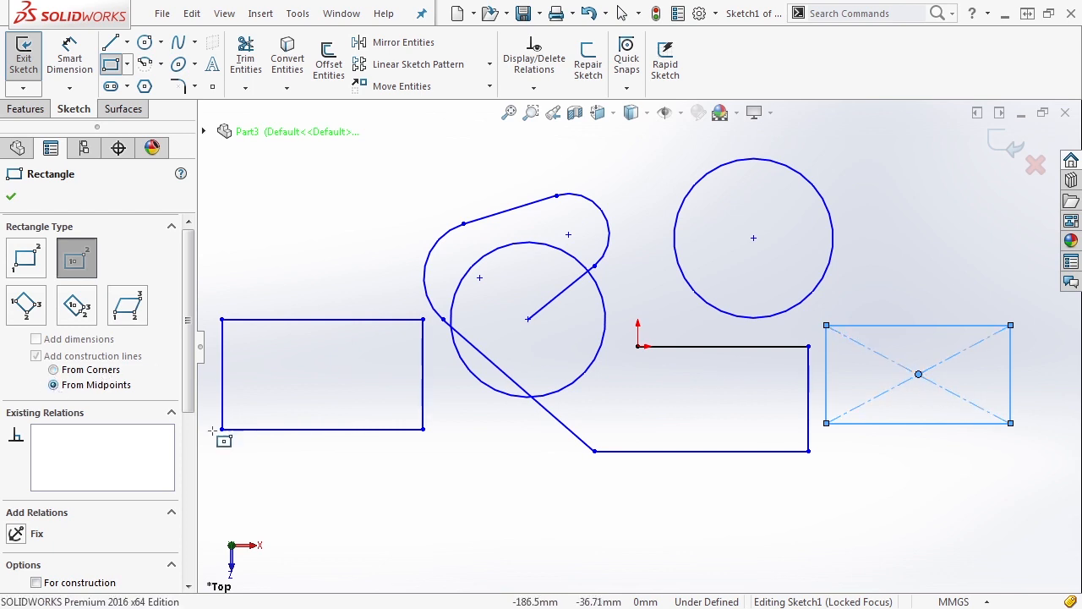
Sketch a center rectangle of about 80 by 44 mm below the existing center rectangle, with construction lines from its midpoints
click(918, 534)
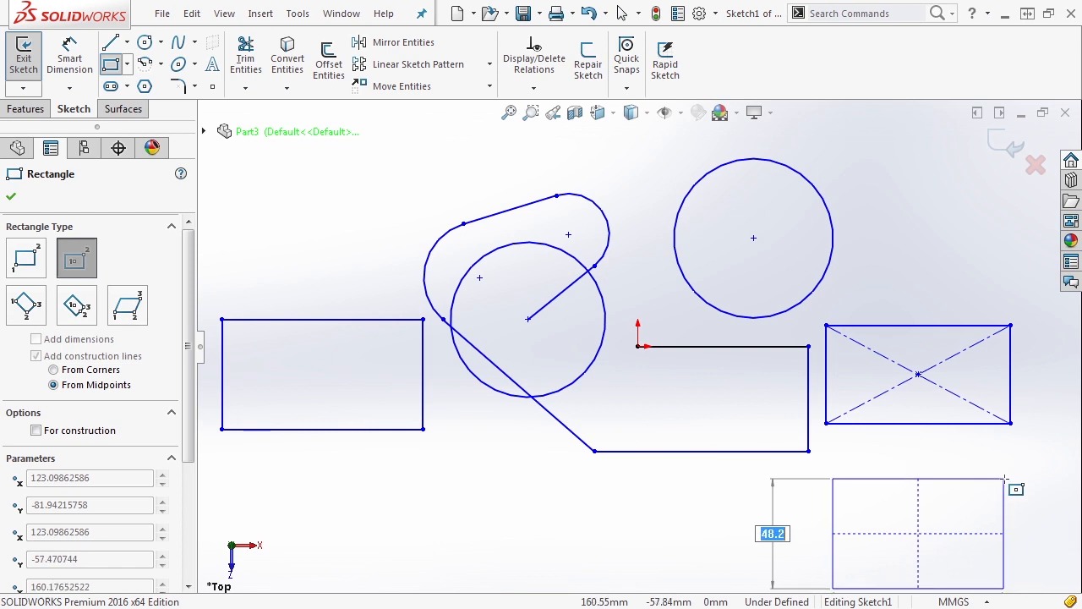
click(1011, 483)
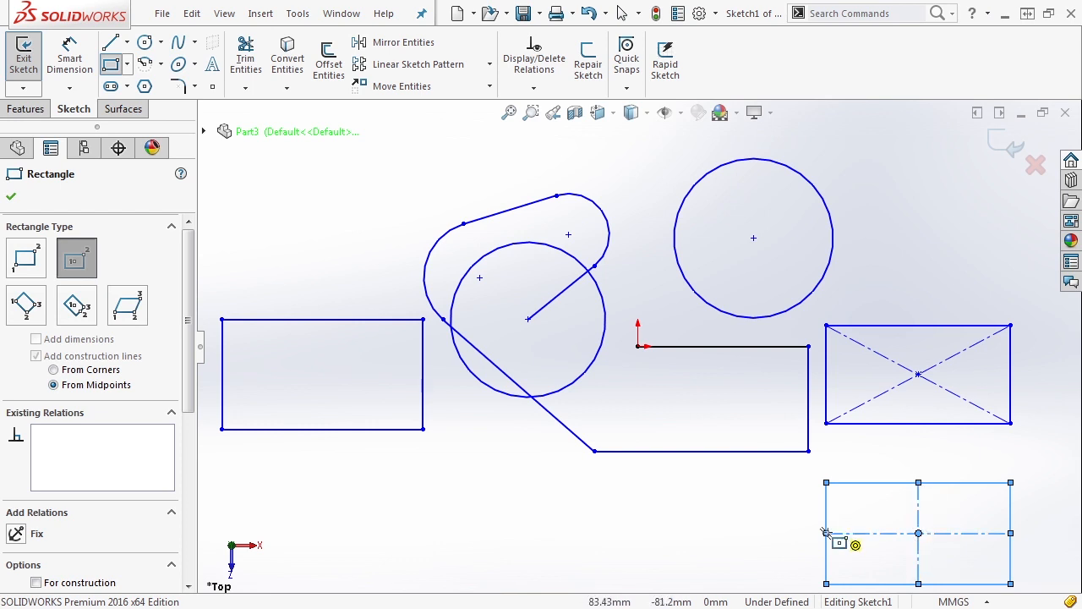
Sketch a tilted 3 point corner rectangle below the line-and-arc profile, with construction lines from its midpoints
click(17, 309)
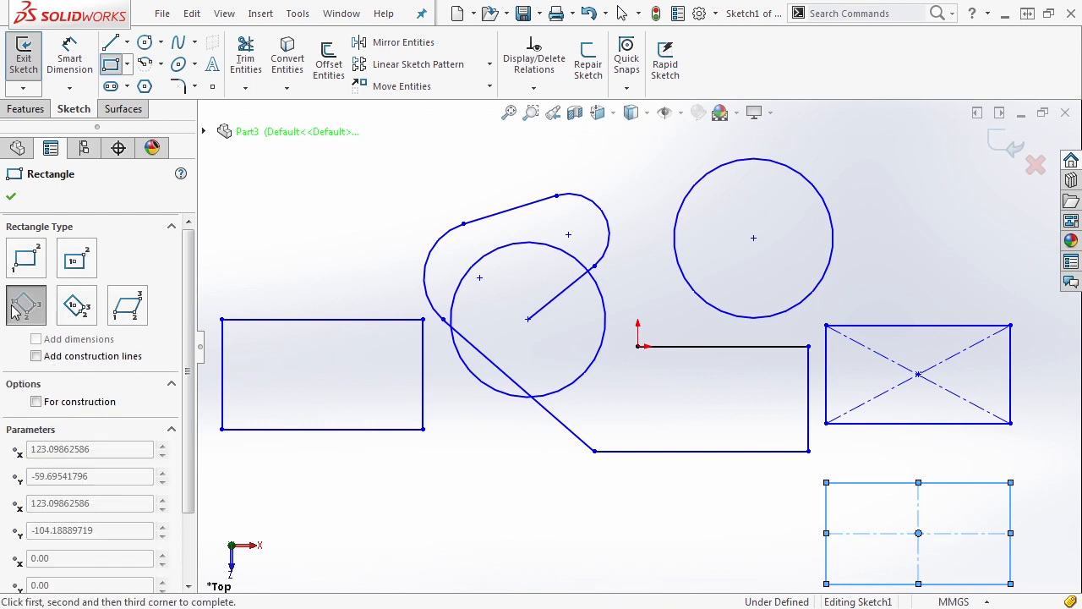
click(36, 356)
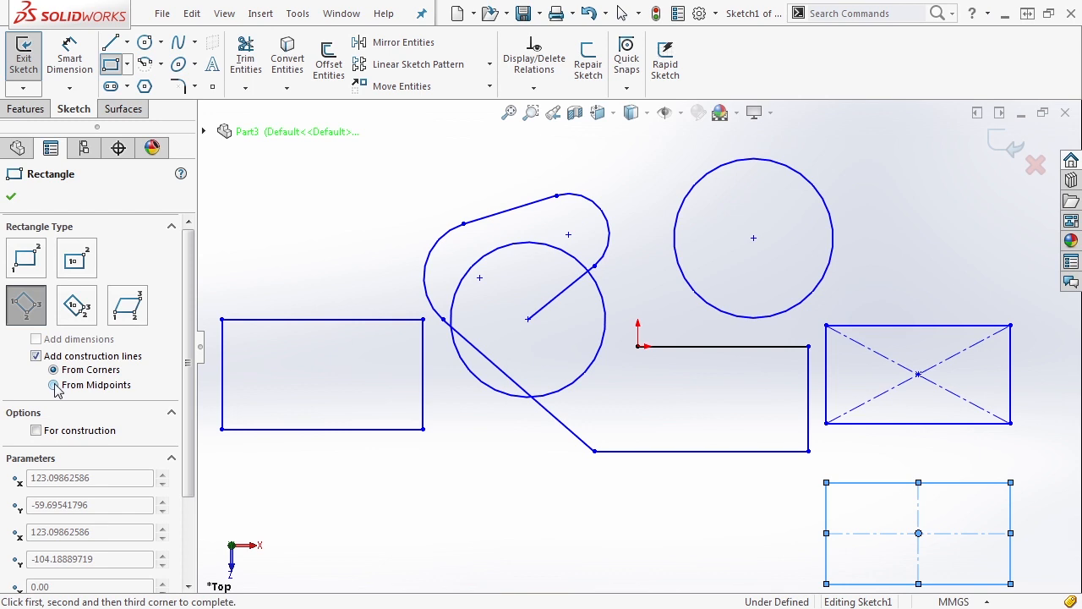
click(453, 495)
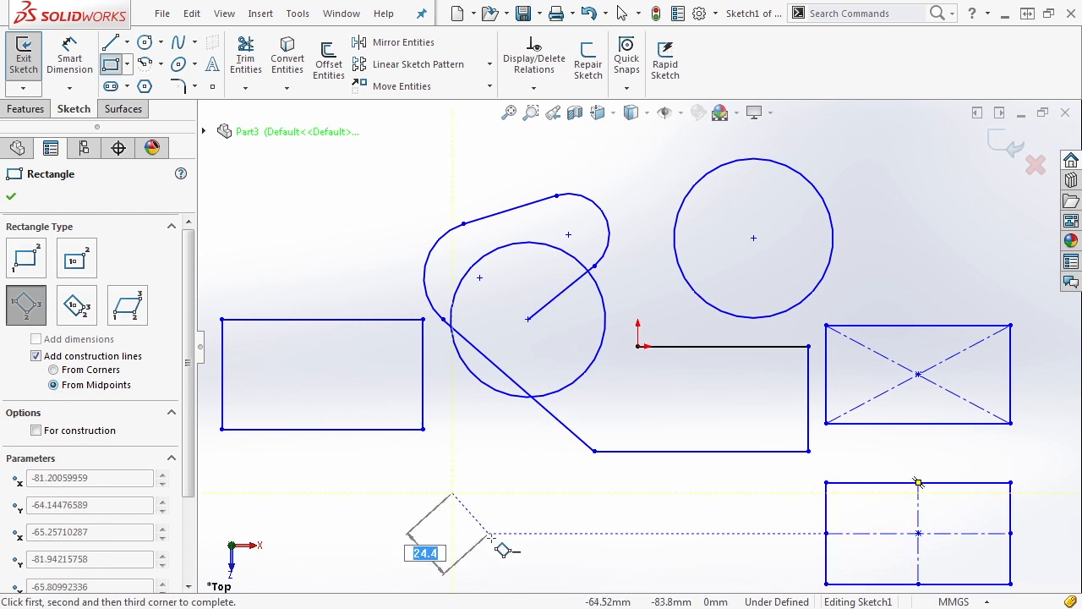
click(502, 557)
click(563, 509)
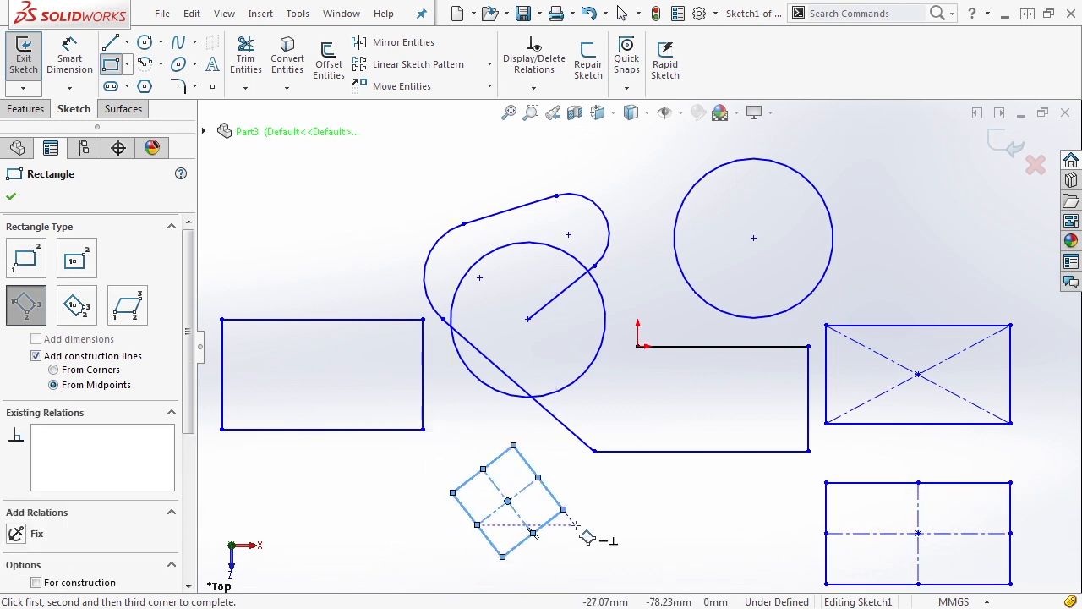
Sketch a tilted 3 point center rectangle above the corner rectangle, with construction lines from corners and about 43 mm from center to first side
click(76, 305)
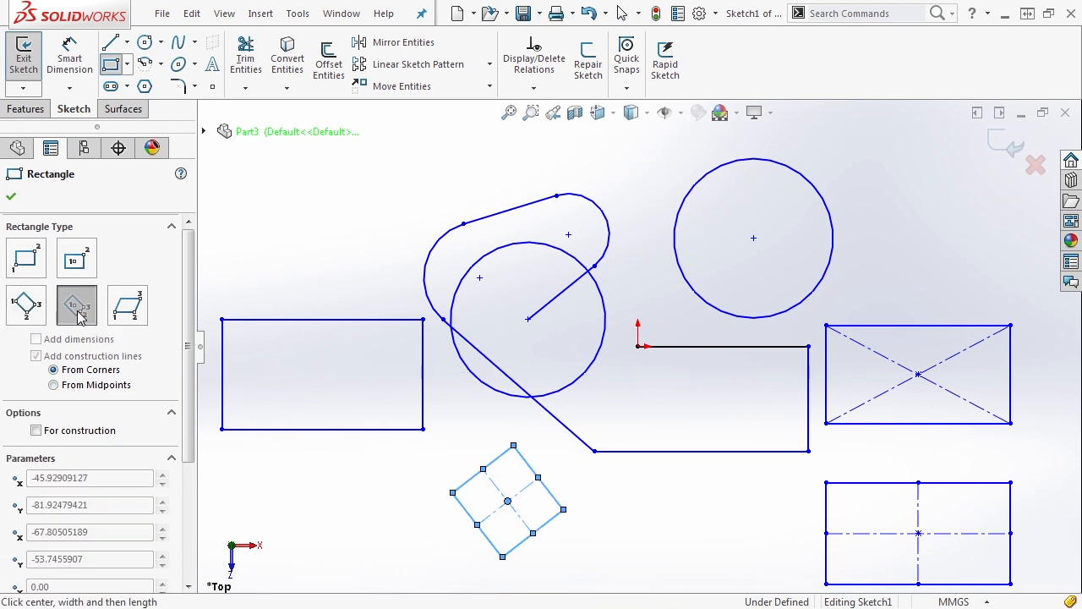
click(295, 194)
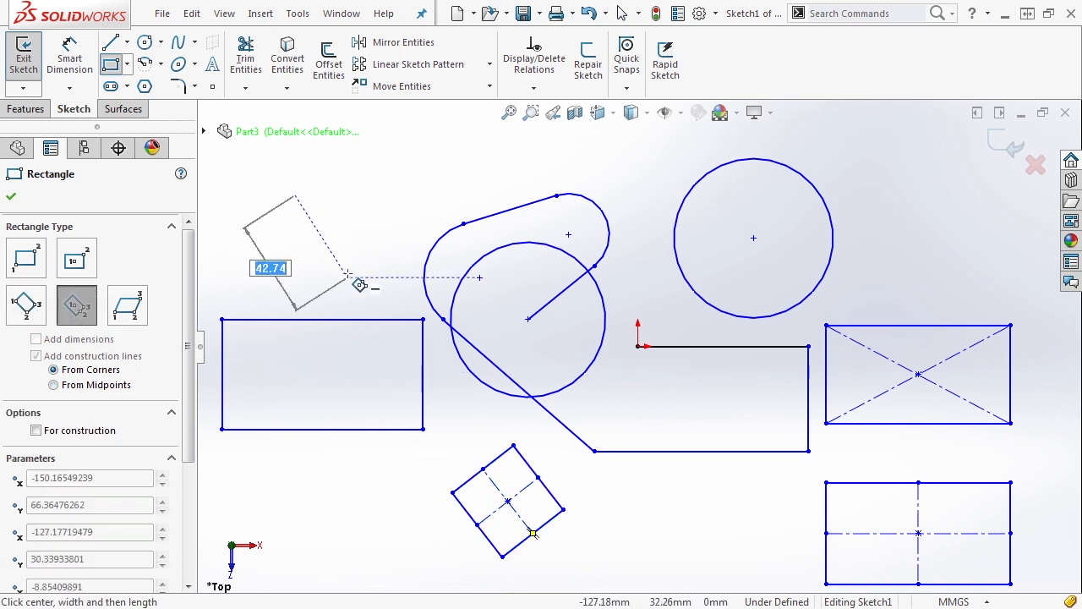
key(Return)
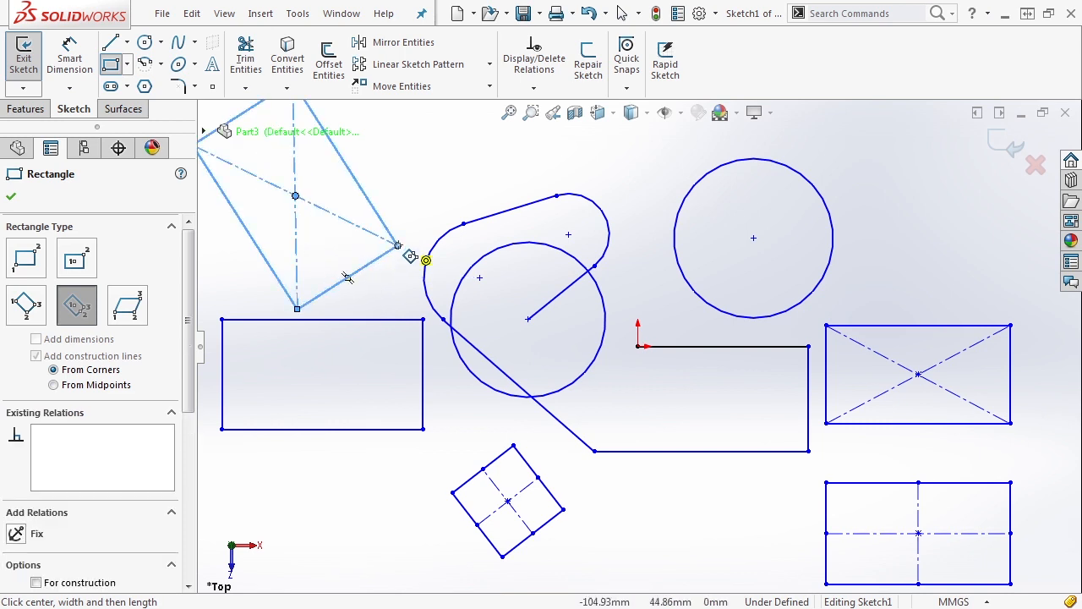
click(409, 254)
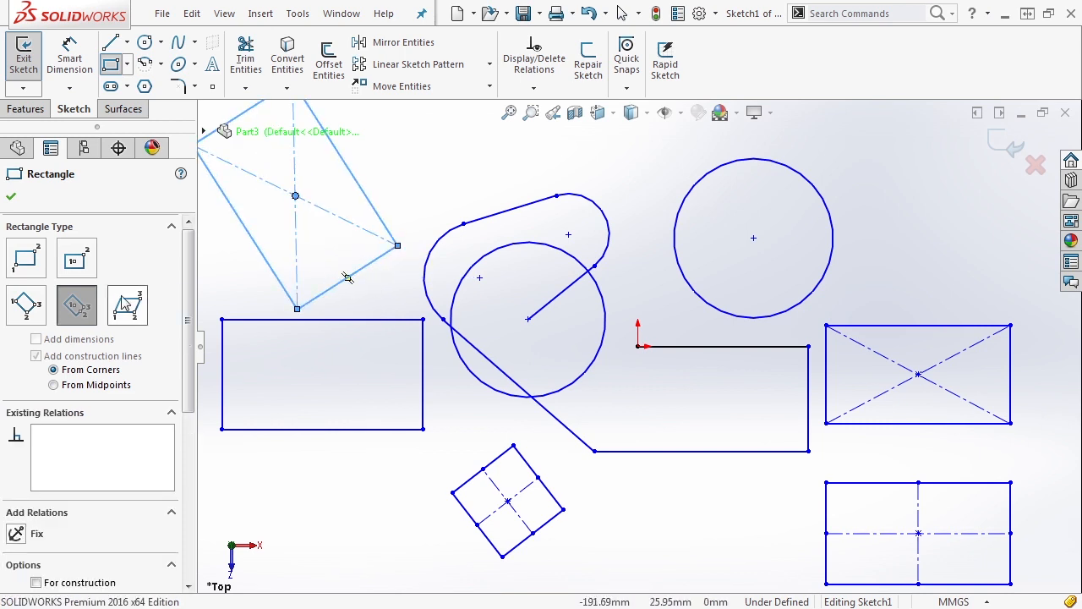
Sketch a parallelogram with horizontal long sides above the upper center rectangle, without construction lines, and finish the Rectangle command
click(126, 312)
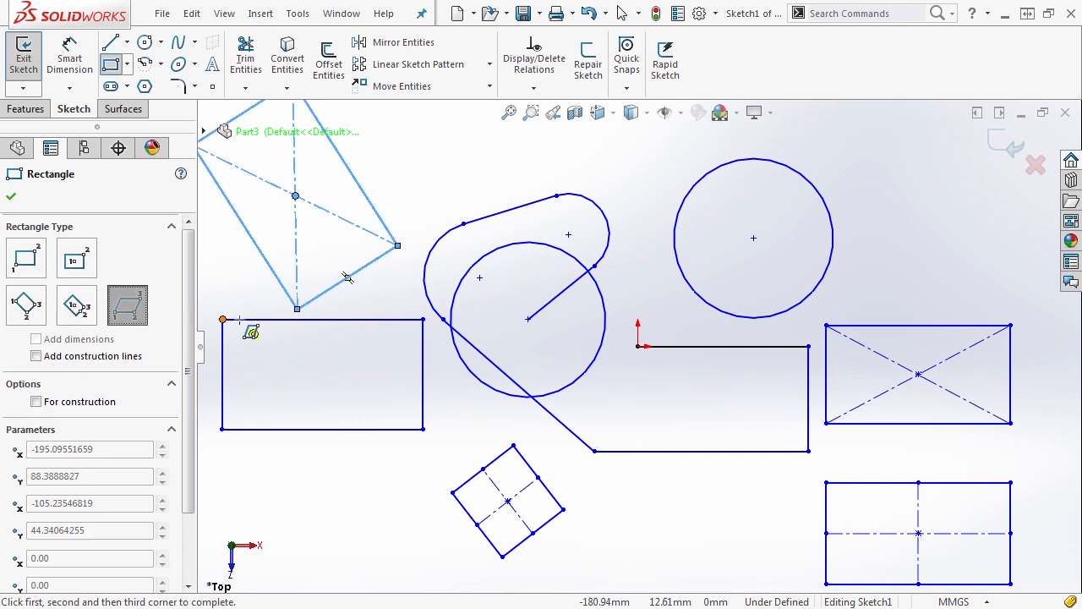
click(858, 266)
click(984, 265)
click(1011, 130)
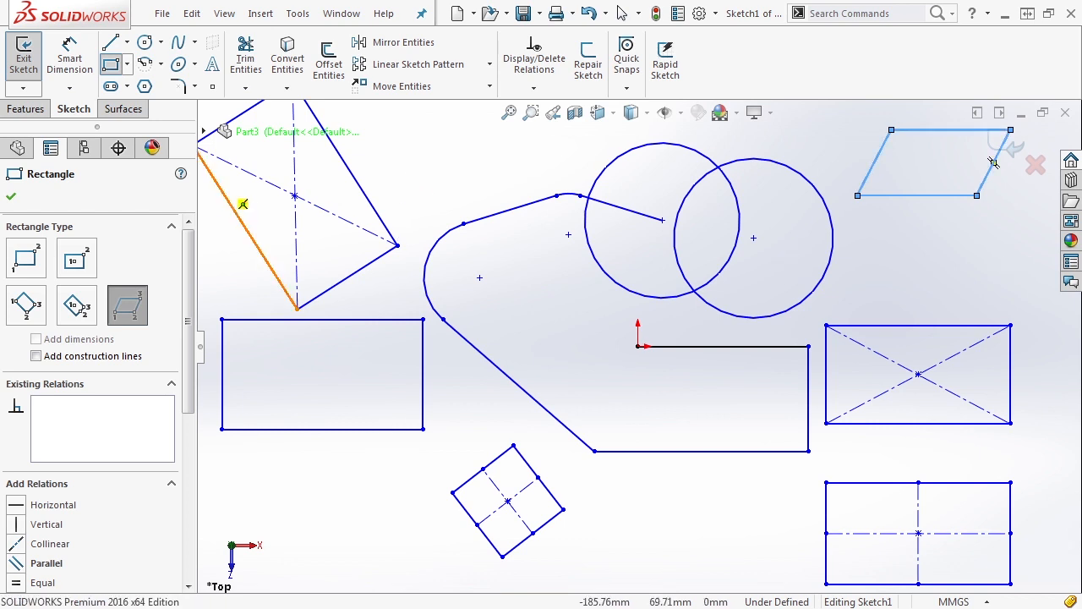
click(11, 198)
click(464, 239)
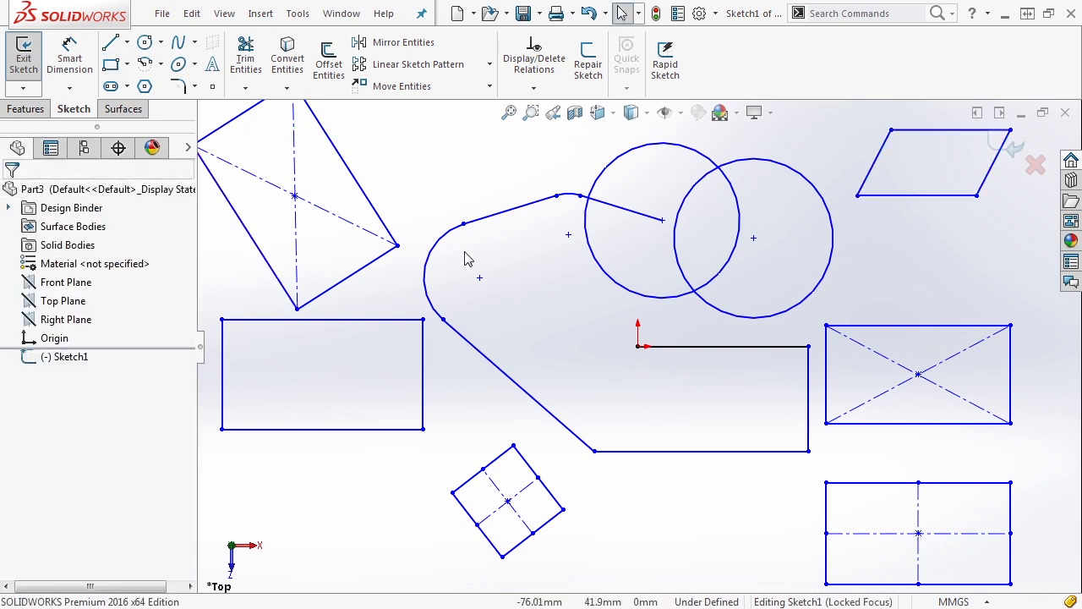
Sketch a centerpoint arc of about 101 mm radius in the empty area to the left of all other shapes
key(f)
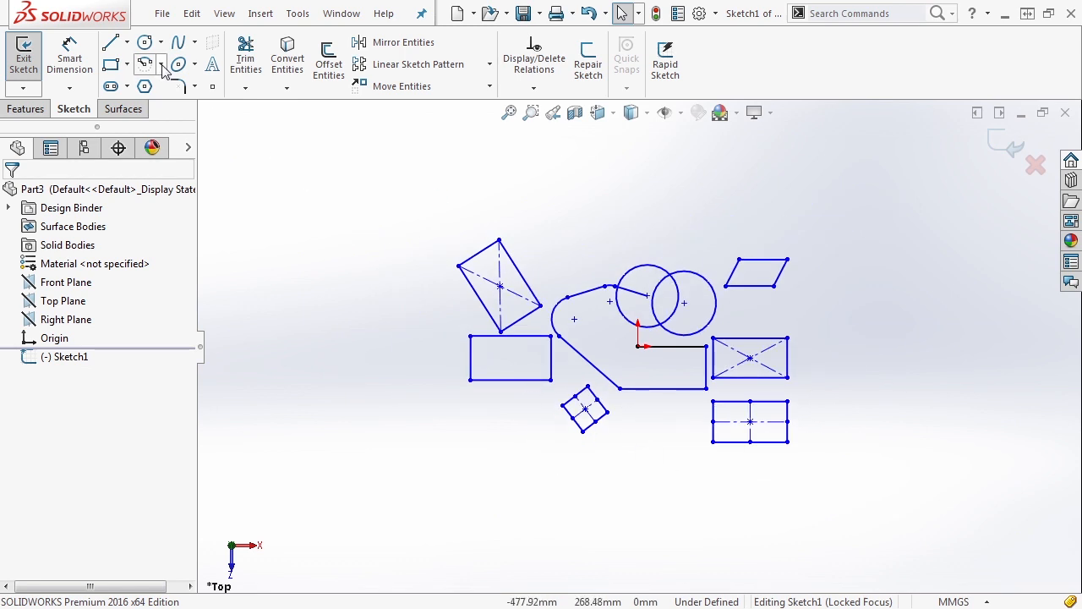
click(161, 65)
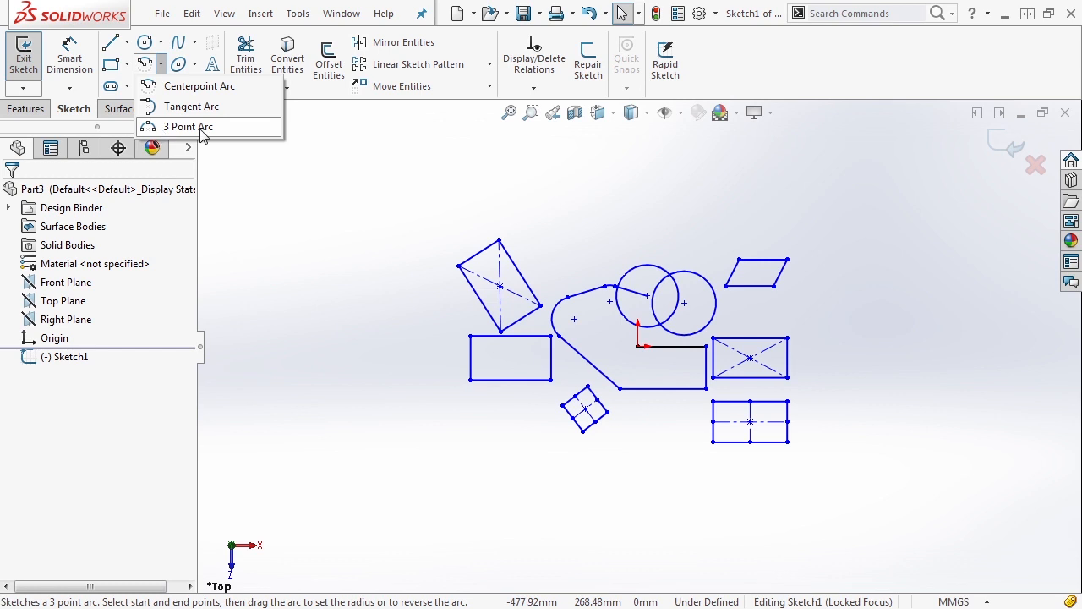
click(193, 89)
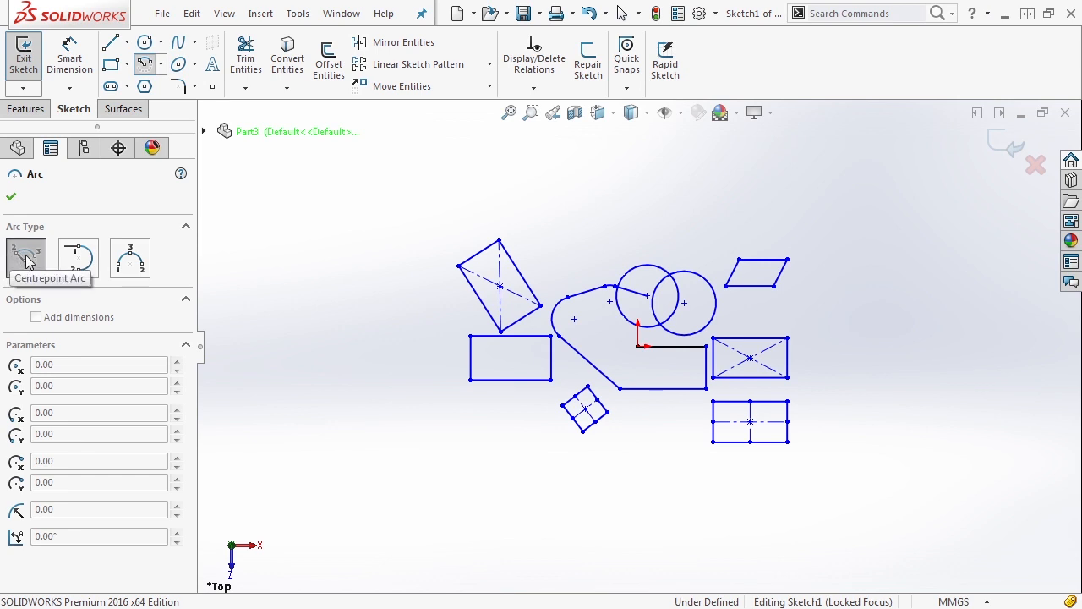
click(359, 329)
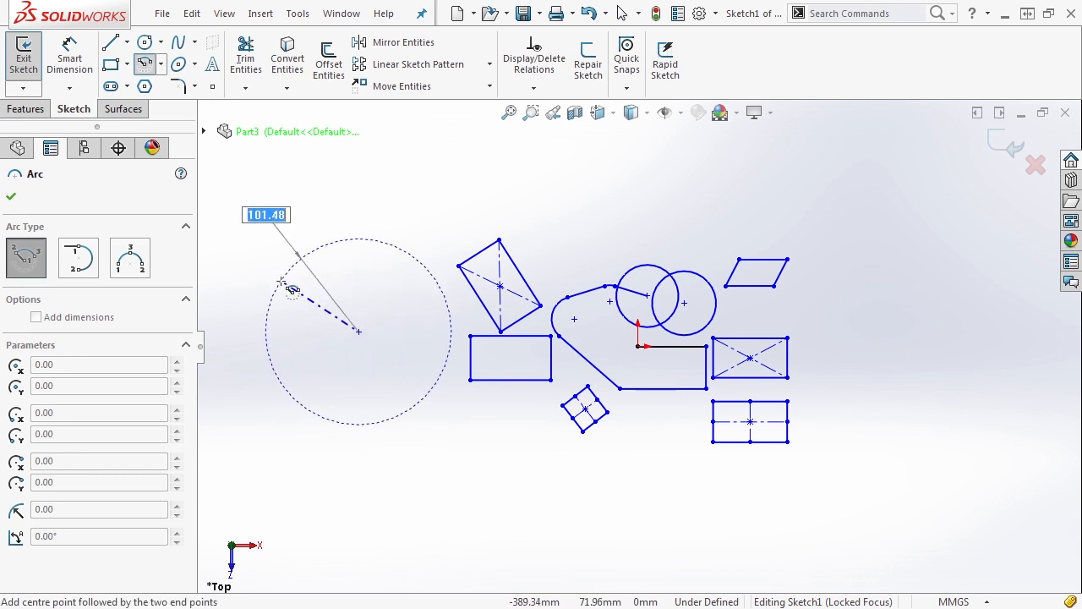
click(281, 280)
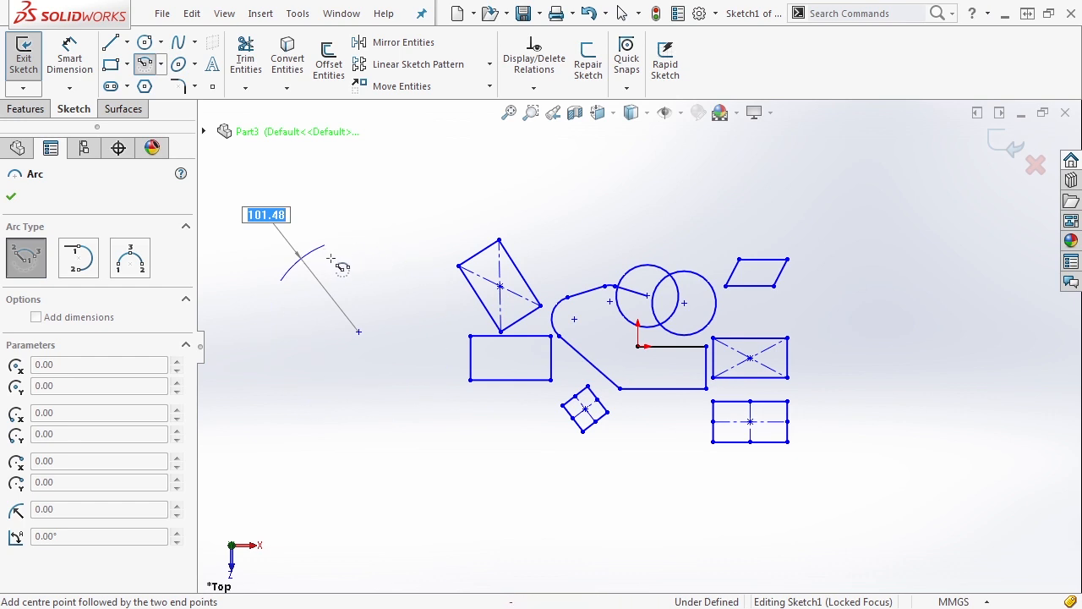
click(361, 254)
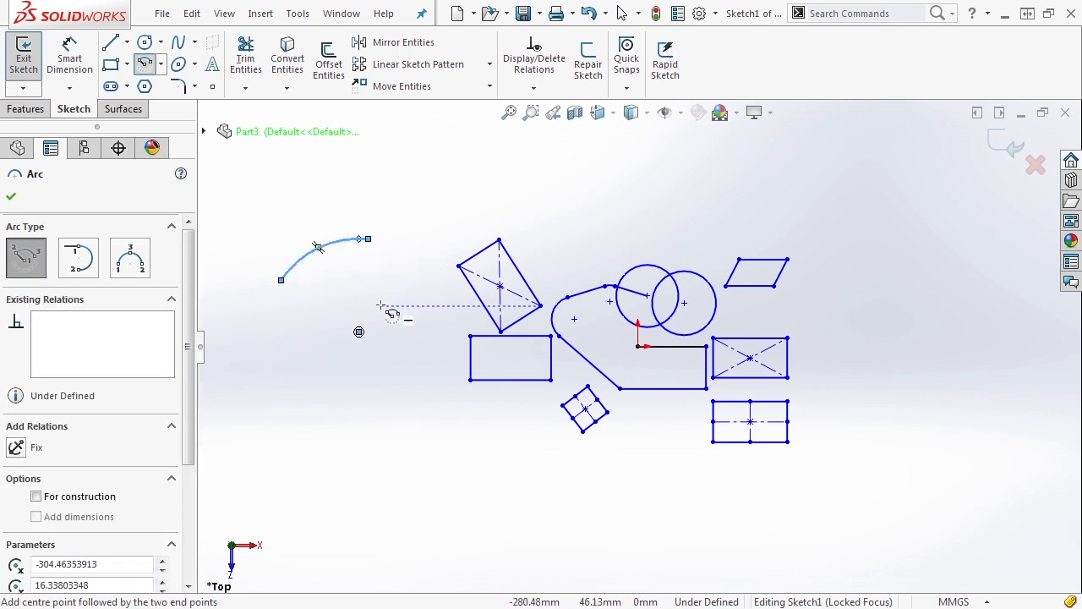
Sketch a chain of six tangent arcs from the right end of the centerpoint arc, closing the loop at its start point
click(79, 258)
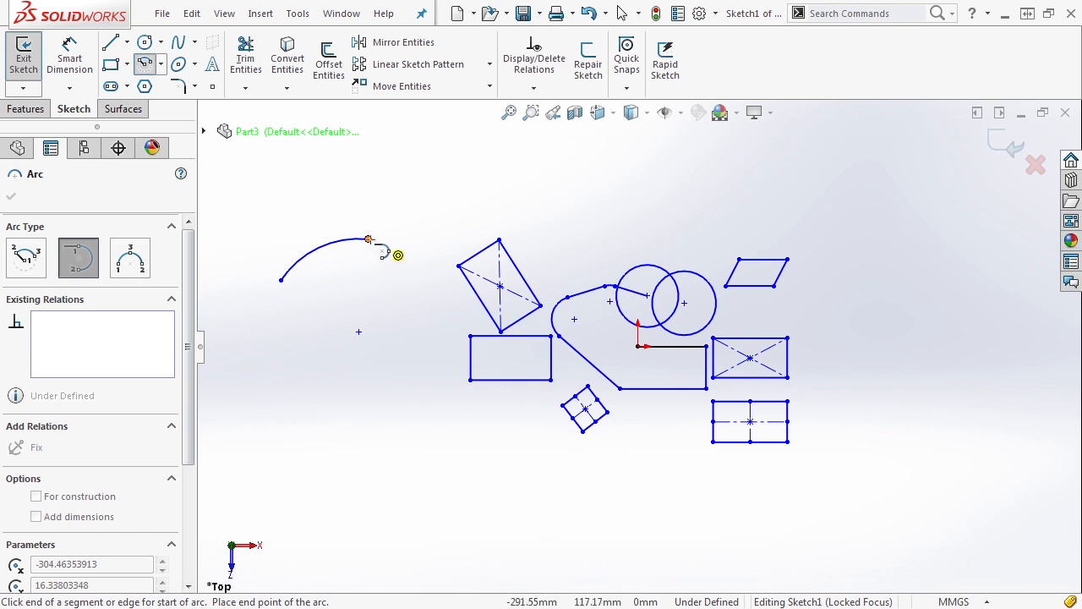
click(368, 240)
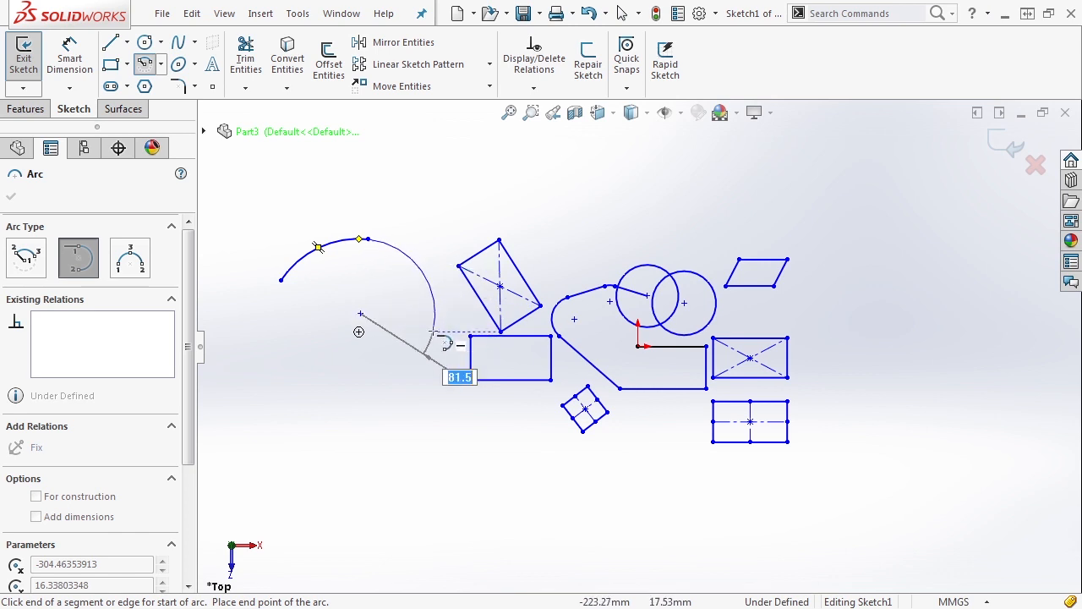
click(425, 359)
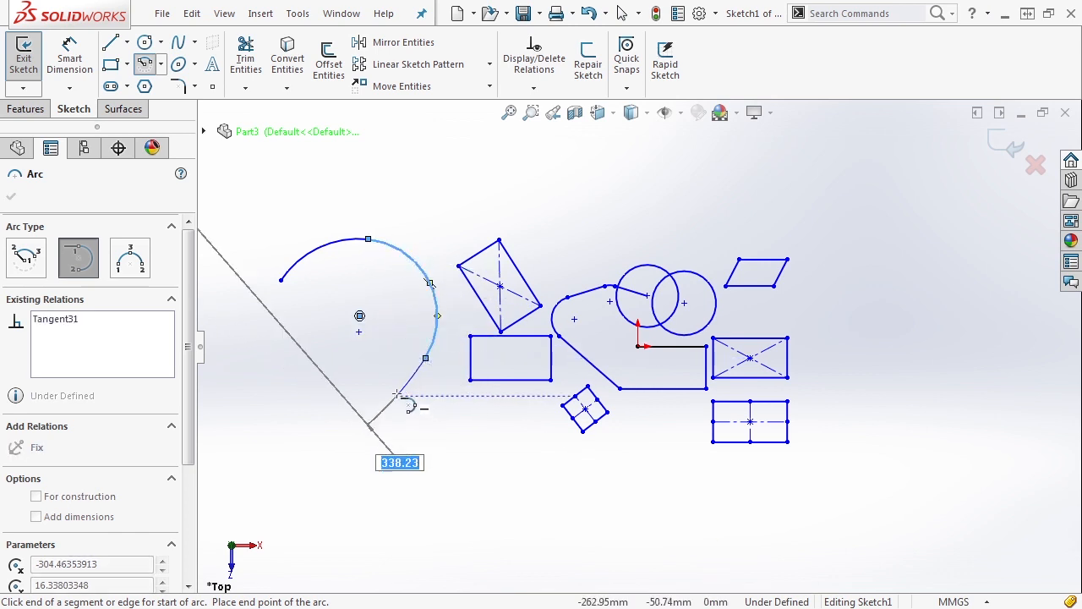
click(453, 478)
click(458, 566)
click(343, 560)
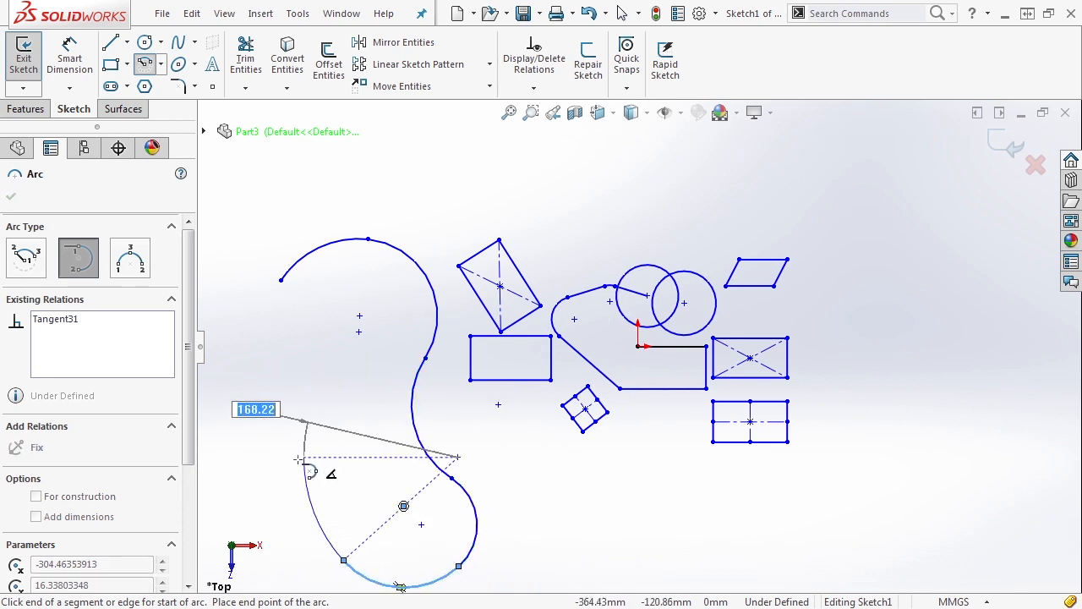
click(254, 506)
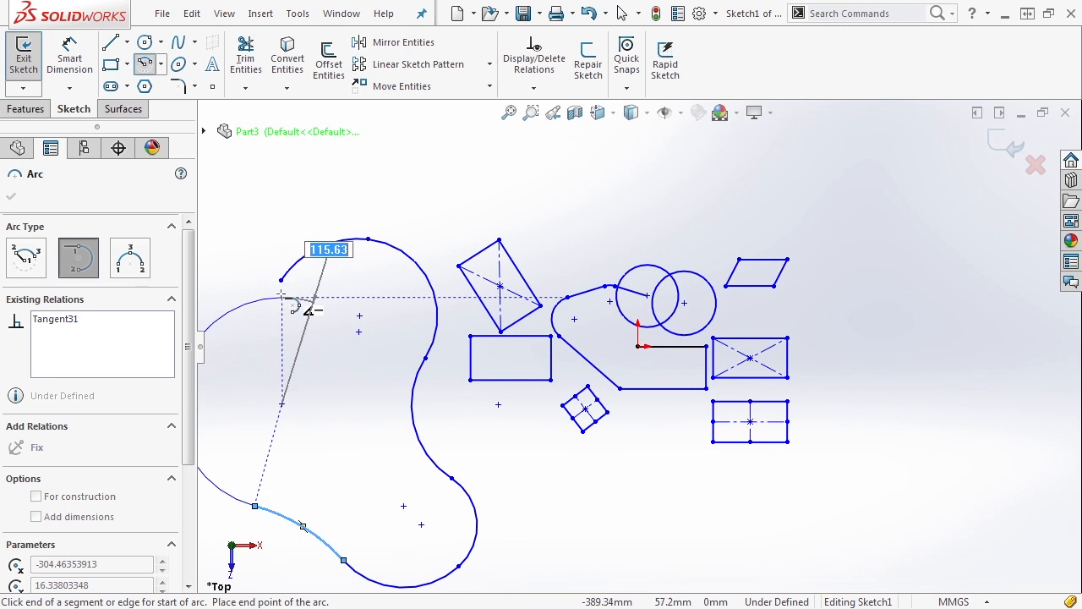
click(280, 280)
scroll(391, 398, up, 3)
scroll(480, 319, down, 2)
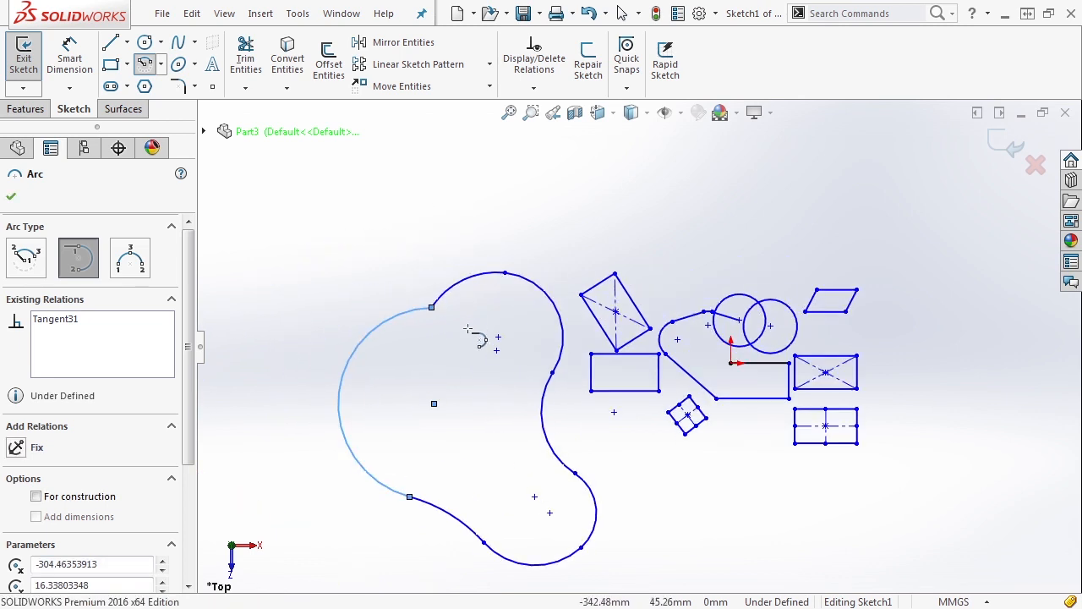
Sketch an upward-bulging 3 point arc above the closed loop of arcs and finish the Arc command
click(131, 258)
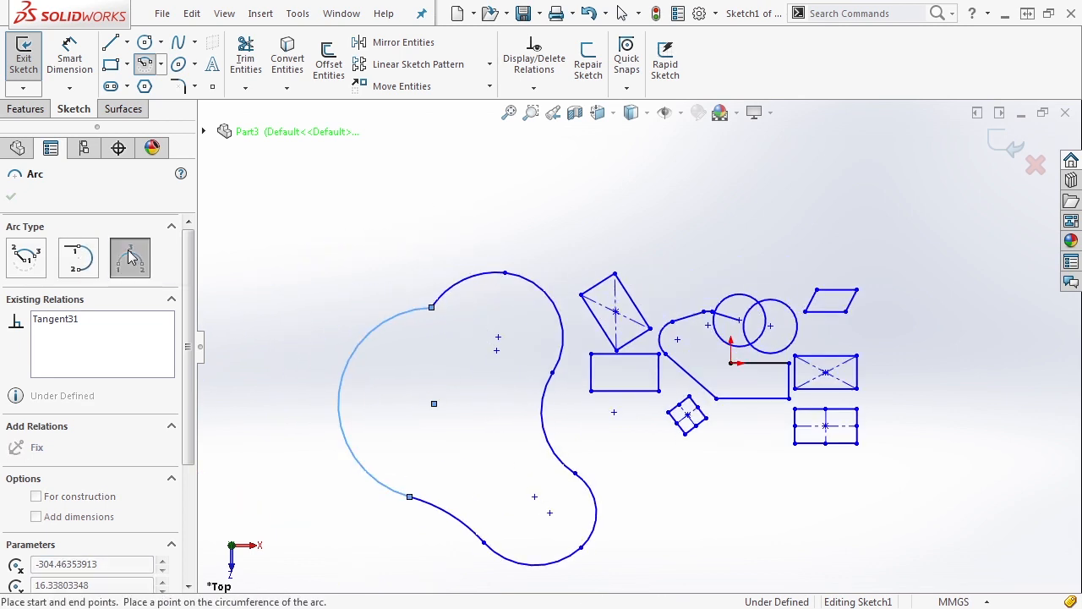
click(339, 235)
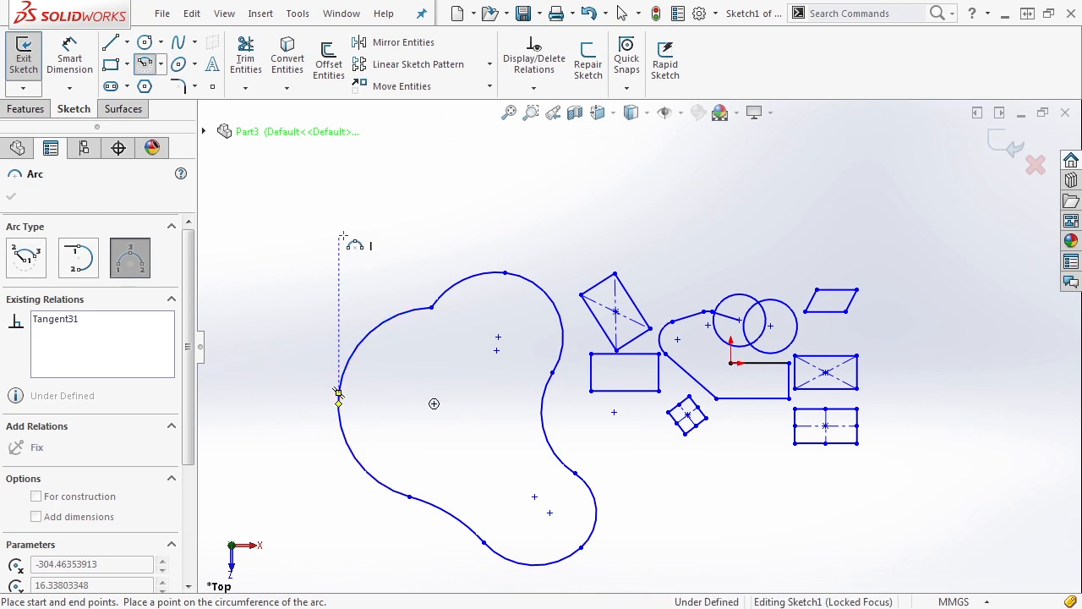
click(501, 250)
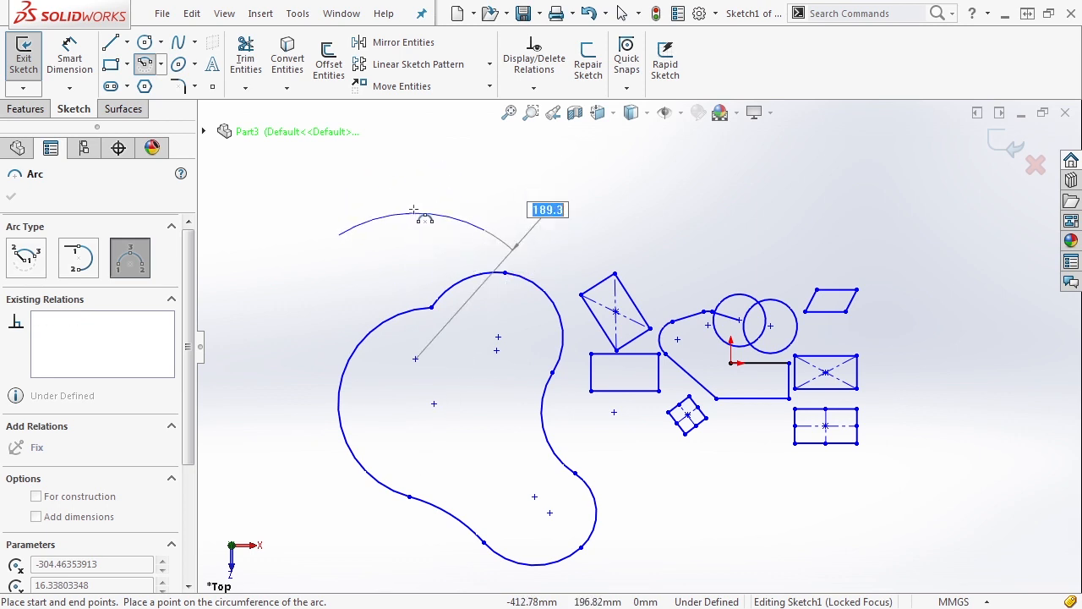
click(414, 179)
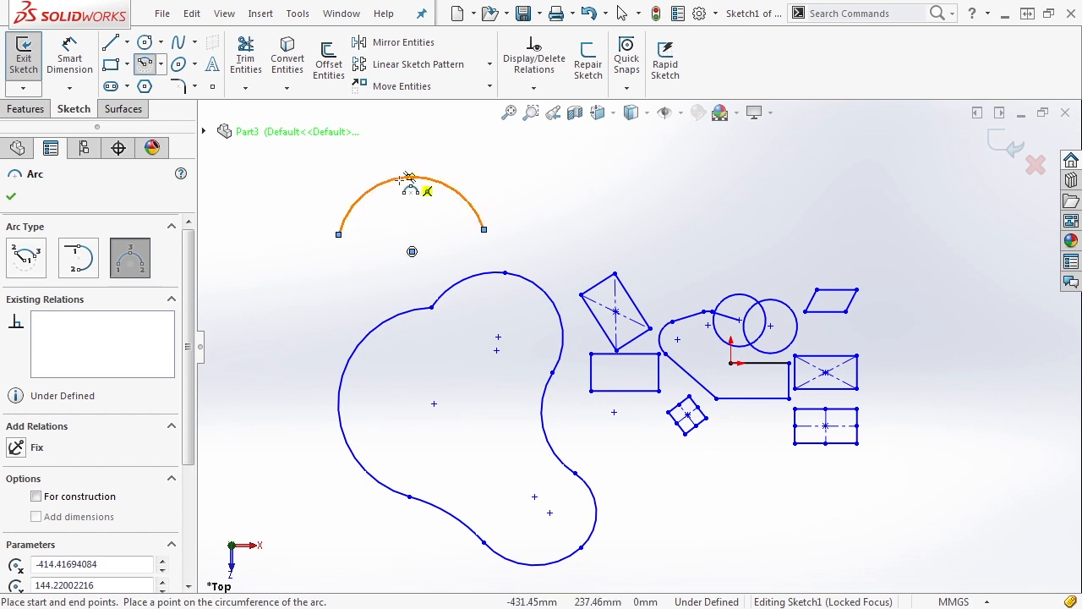
key(Escape)
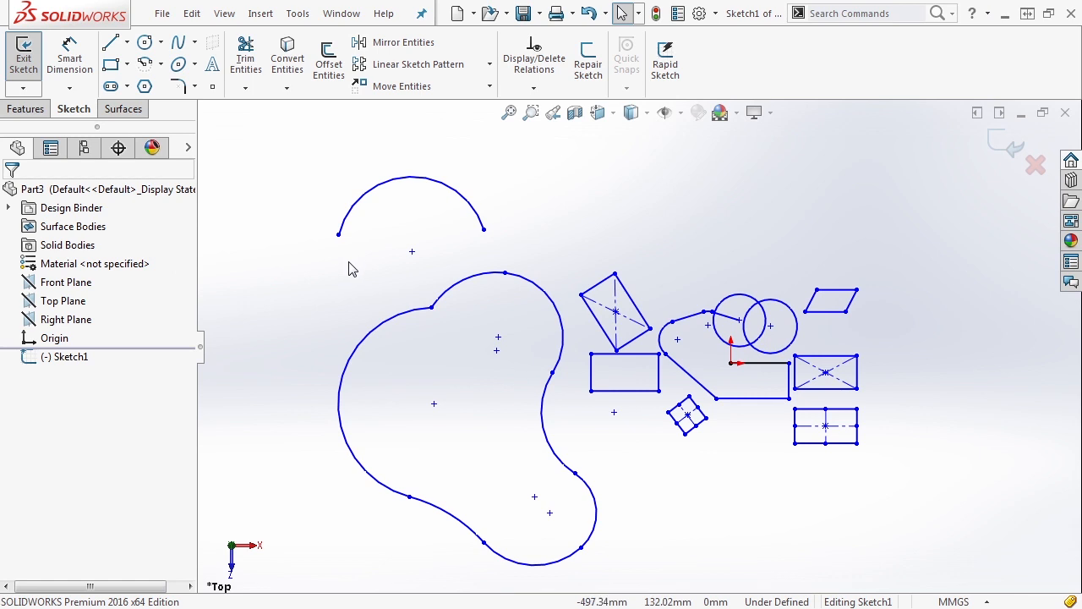
Preview a 10 mm sketch fillet between the horizontal line from the origin and the adjoining right vertical line
click(194, 86)
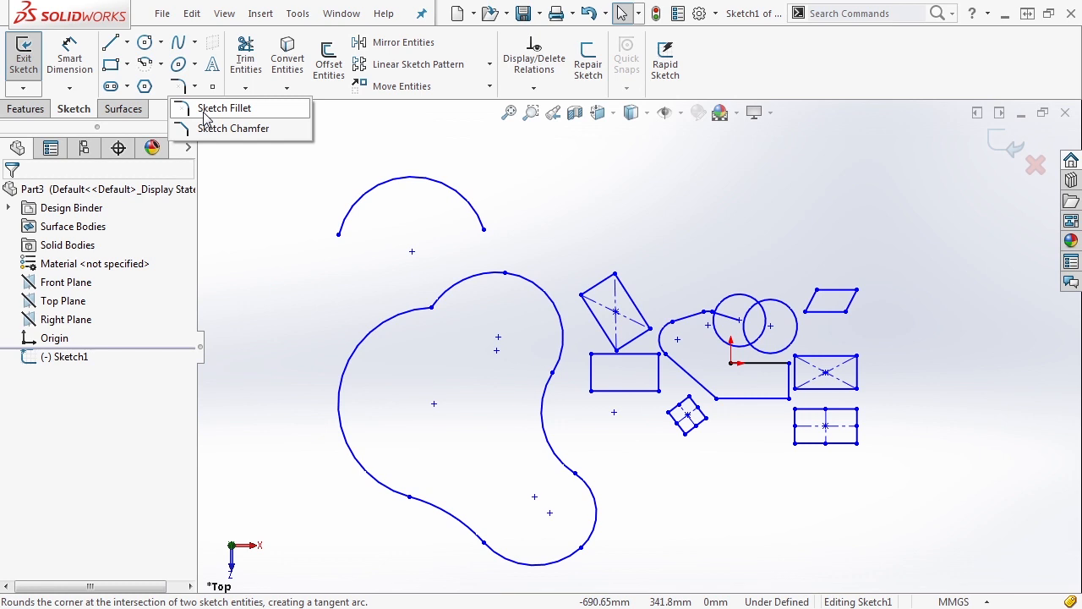
click(224, 109)
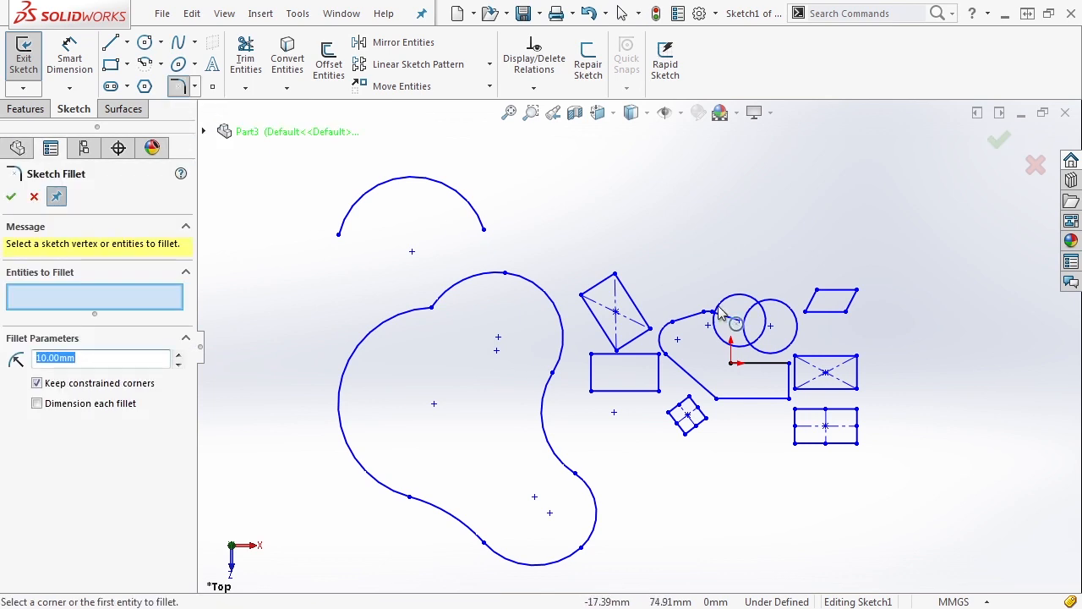
scroll(811, 389, down, 4)
scroll(763, 376, down, 3)
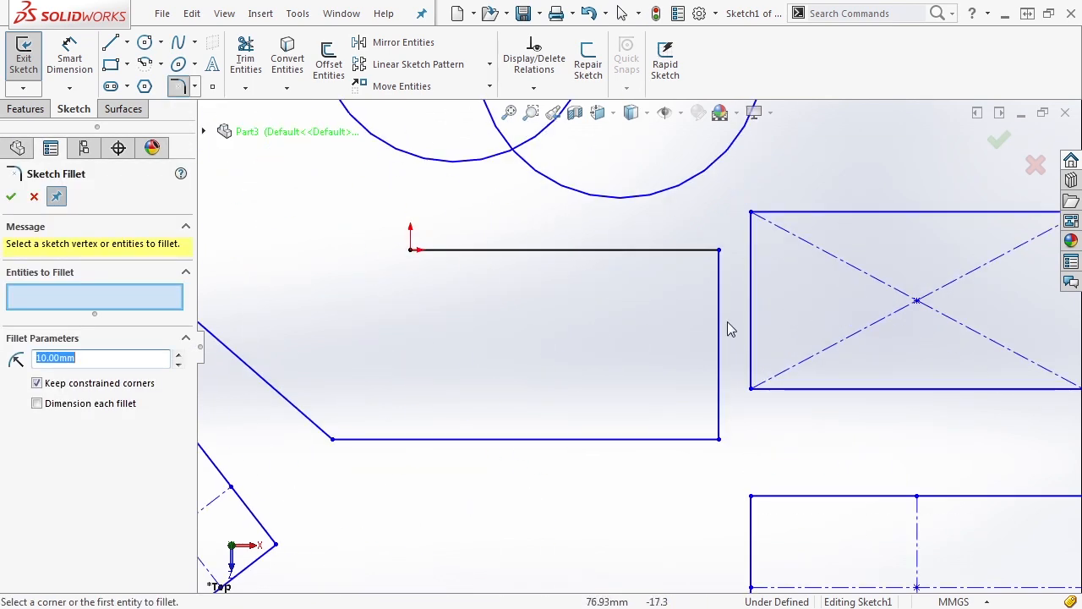
click(698, 251)
click(719, 275)
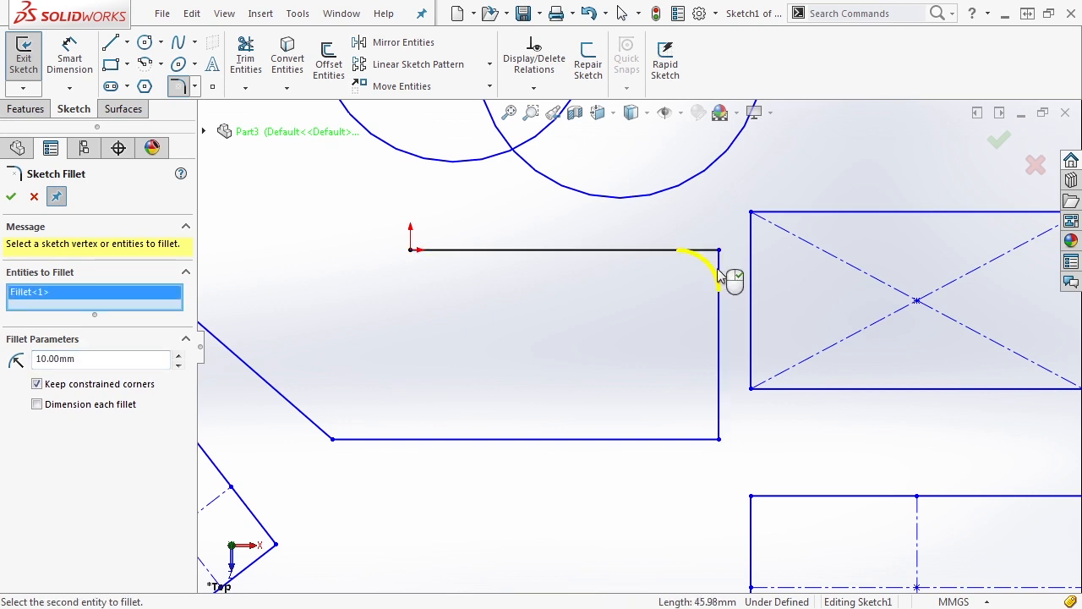
Clear the fillet selection and choose the vertices at both ends of the profile's right vertical line for filleting
drag(738, 460, 681, 403)
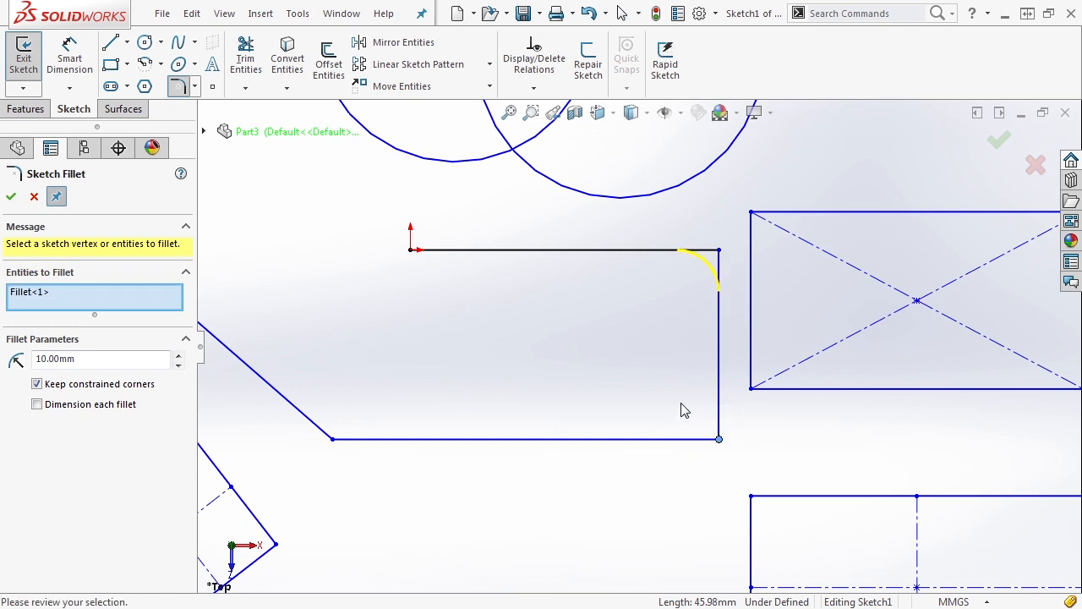
right_click(92, 300)
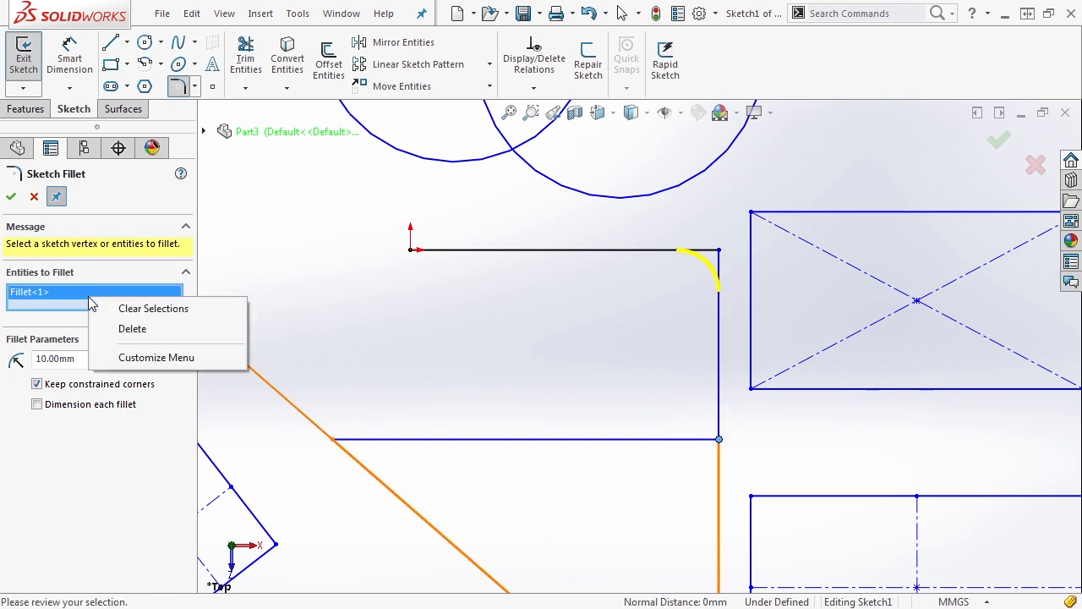
click(137, 310)
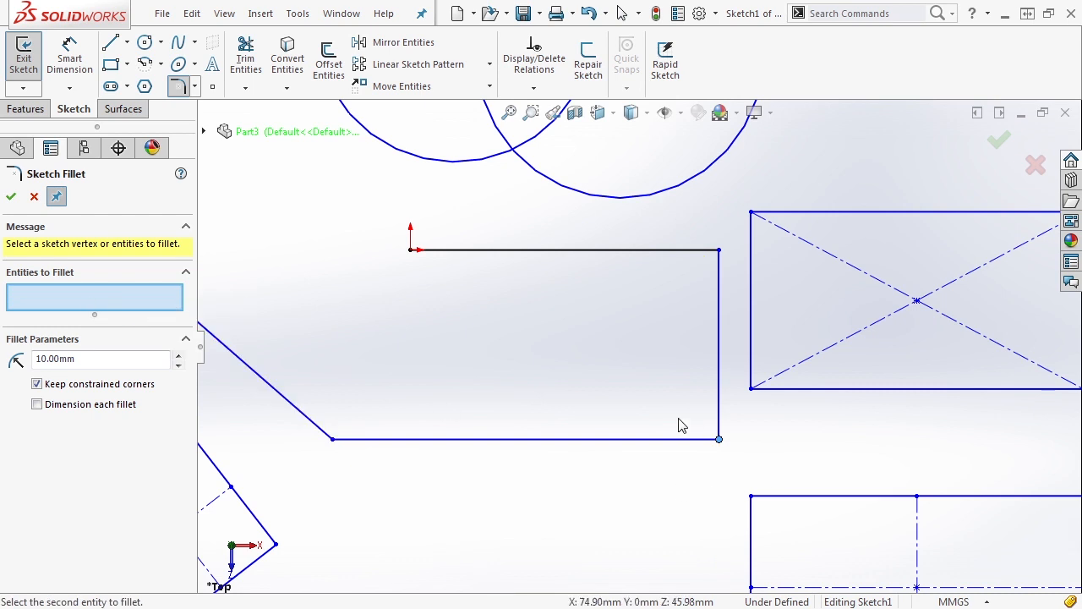
click(720, 252)
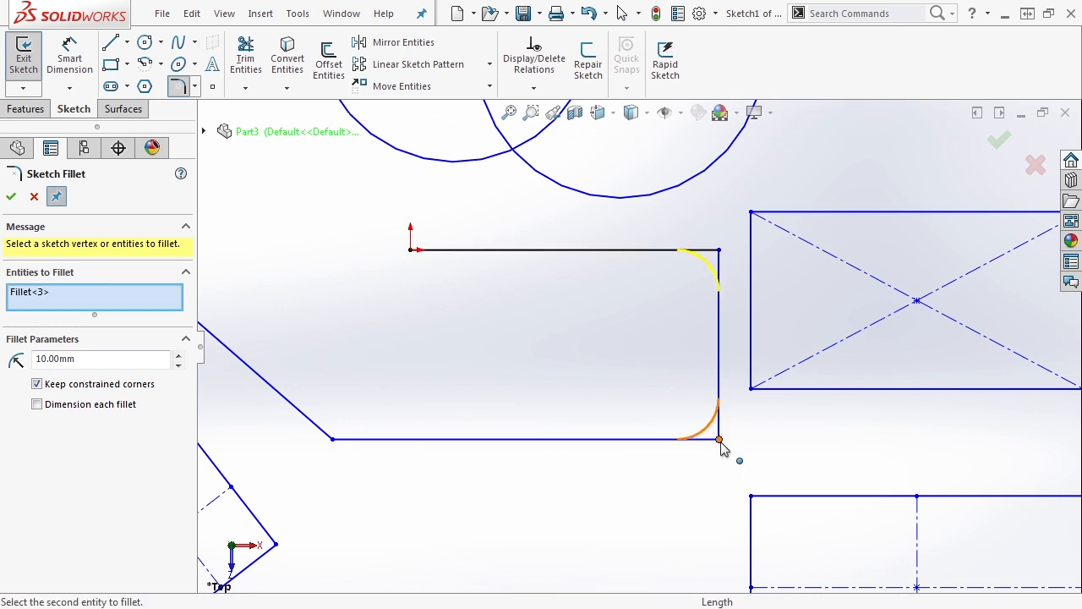
click(720, 440)
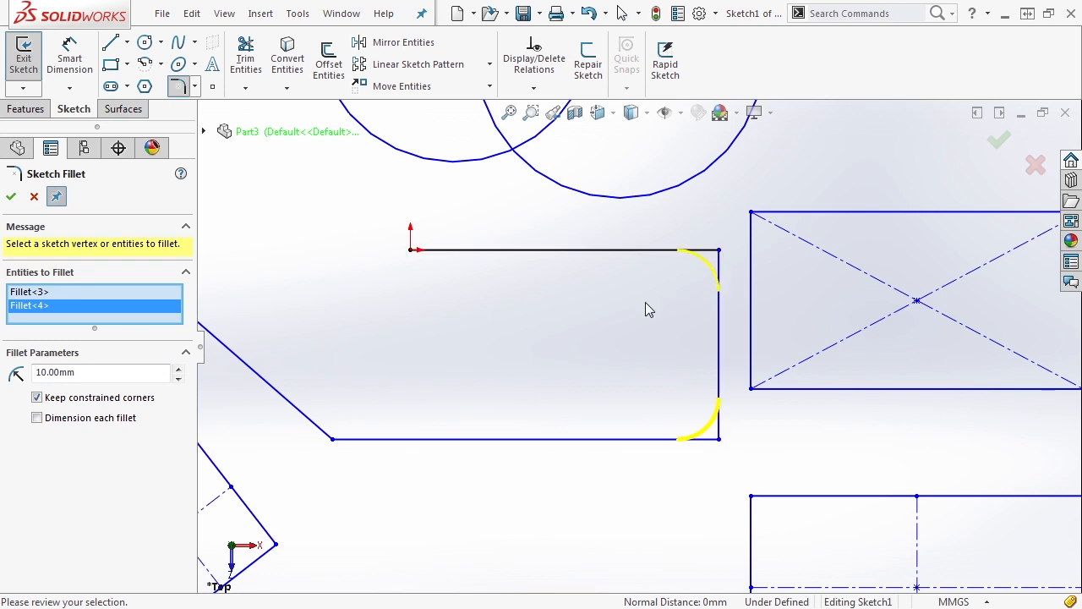
Try fillet radii of 20 mm and 0.5 mm on the two selected corners
click(178, 368)
click(179, 377)
click(178, 369)
click(179, 378)
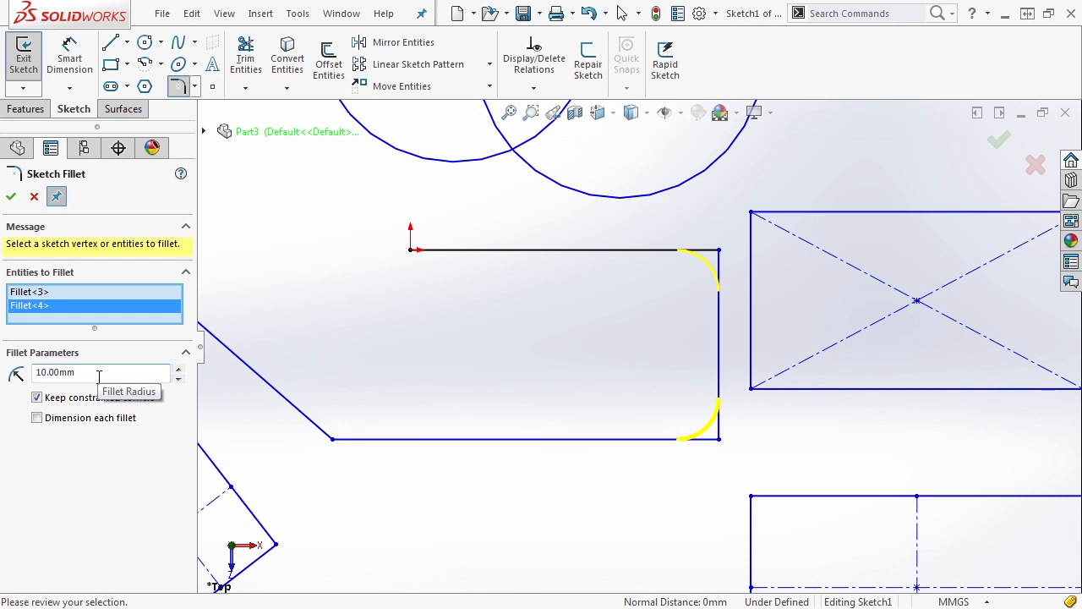
click(178, 368)
click(179, 379)
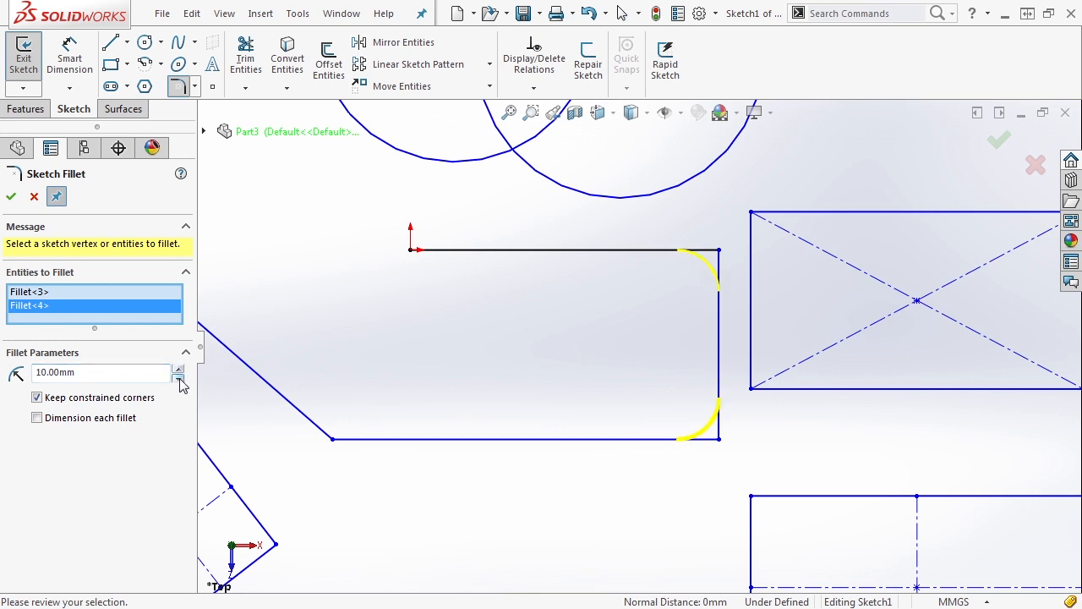
click(178, 369)
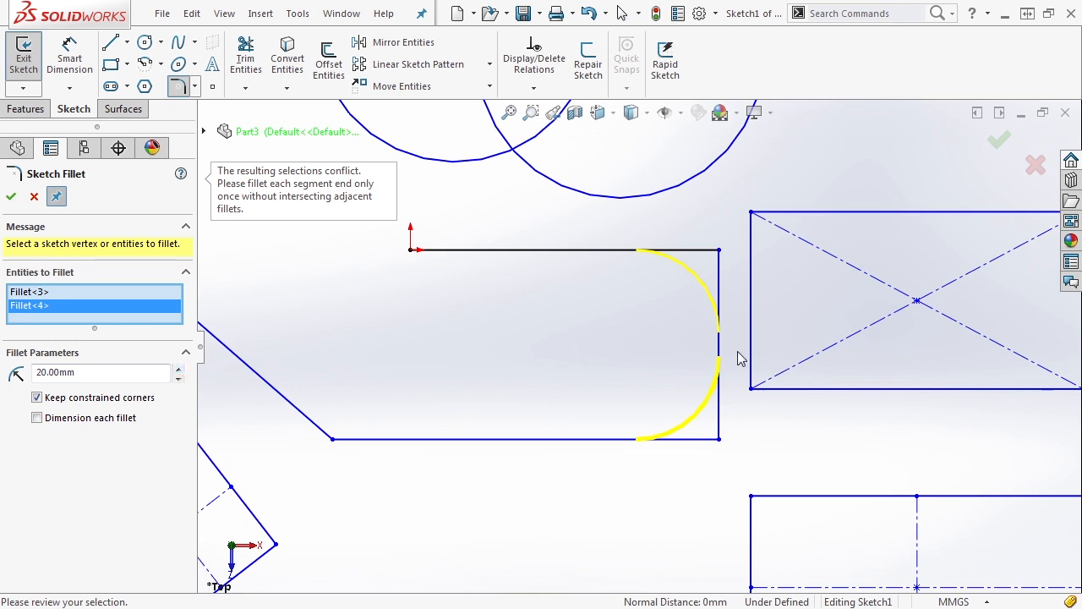
drag(126, 372, 33, 372)
text(.5)
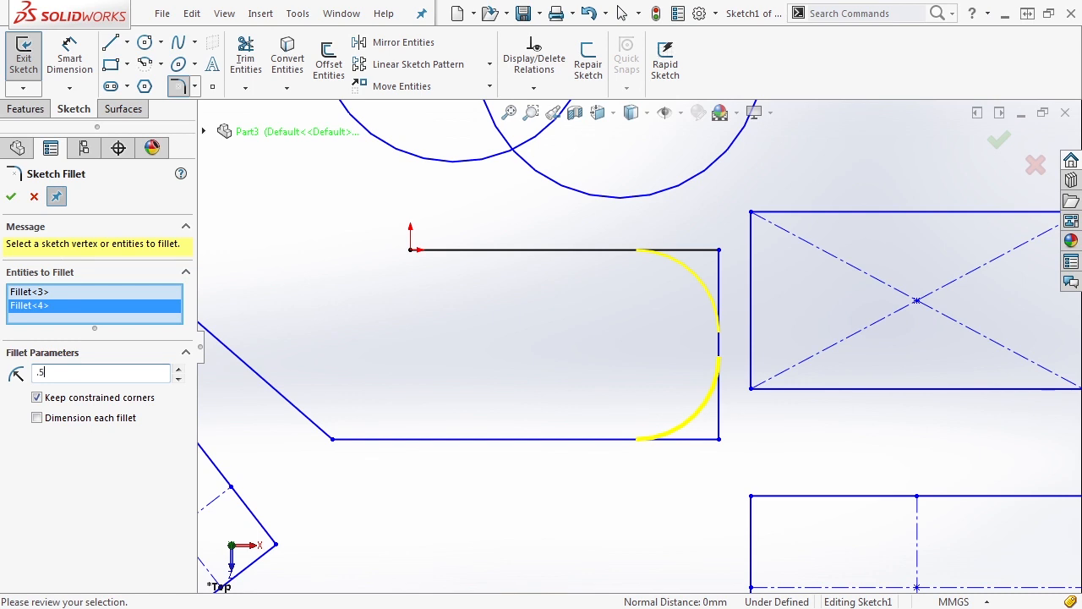
key(Return)
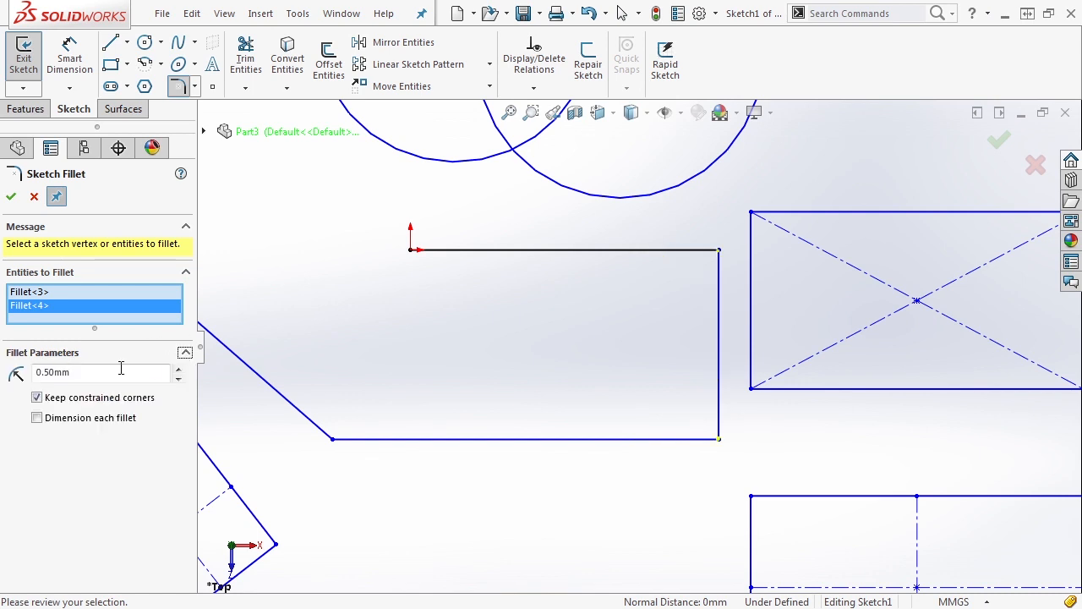
Set the fillet radius to 15 mm, enable dimensioning of each fillet, and apply both corner fillets
text(15.)
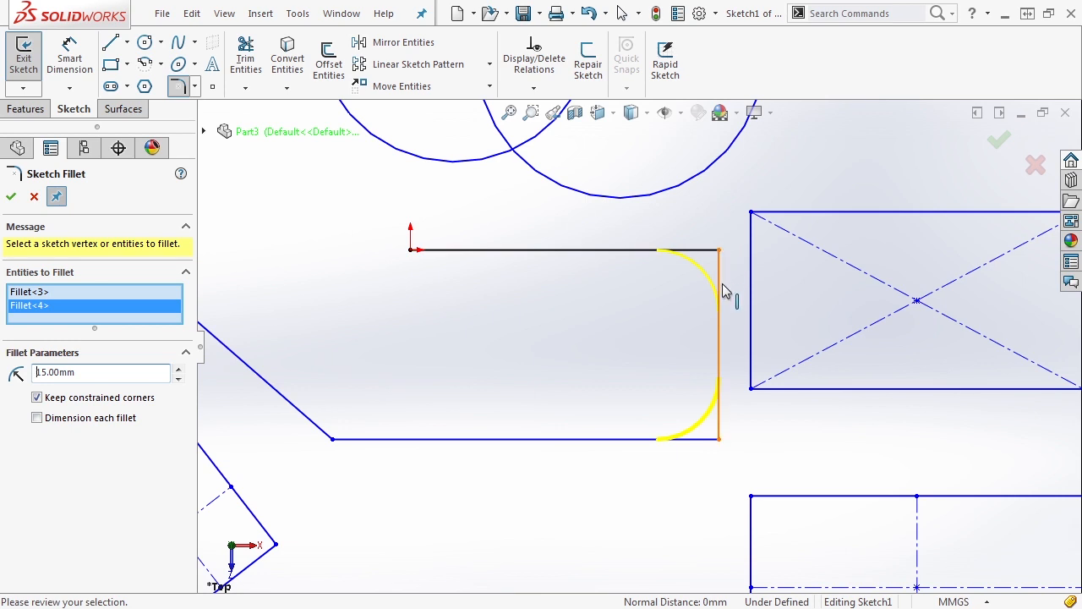
click(37, 419)
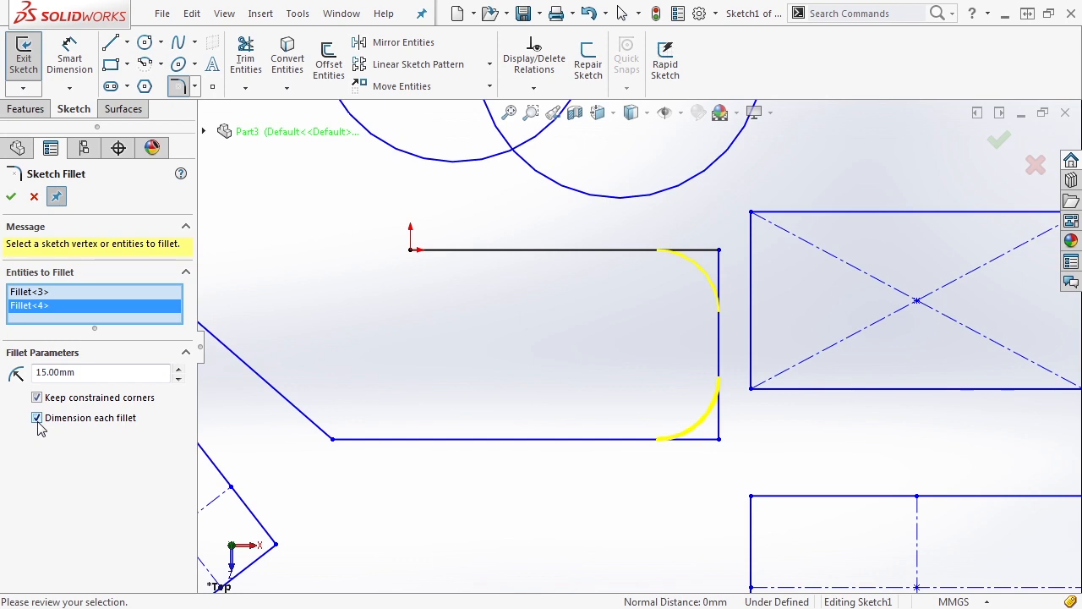
click(12, 197)
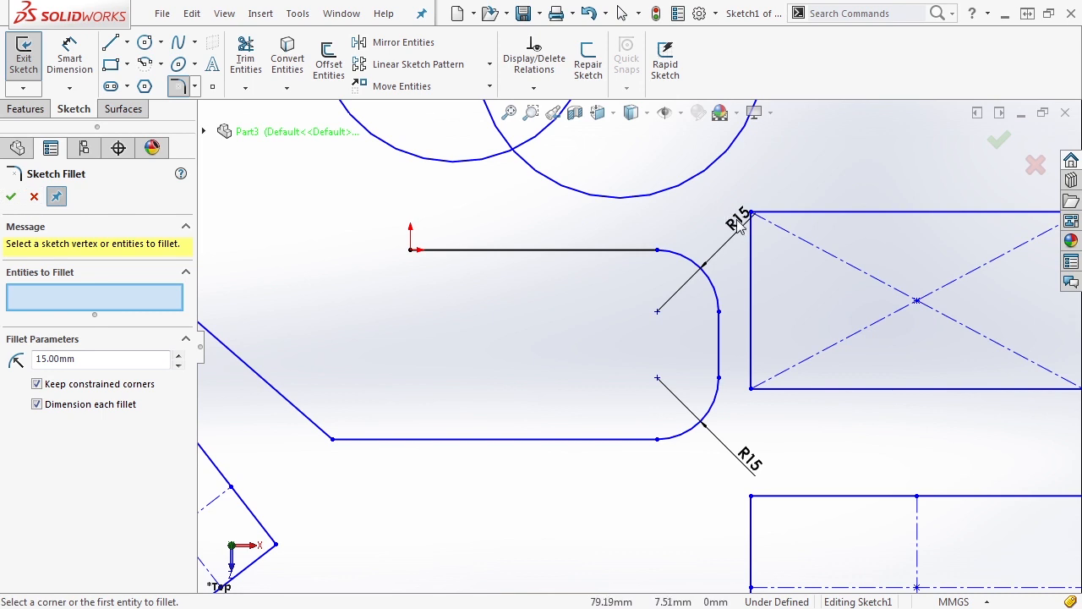
Set the lower-right fillet's radius dimension to 10 mm and regenerate the sketch with the value still open for editing
double_click(752, 465)
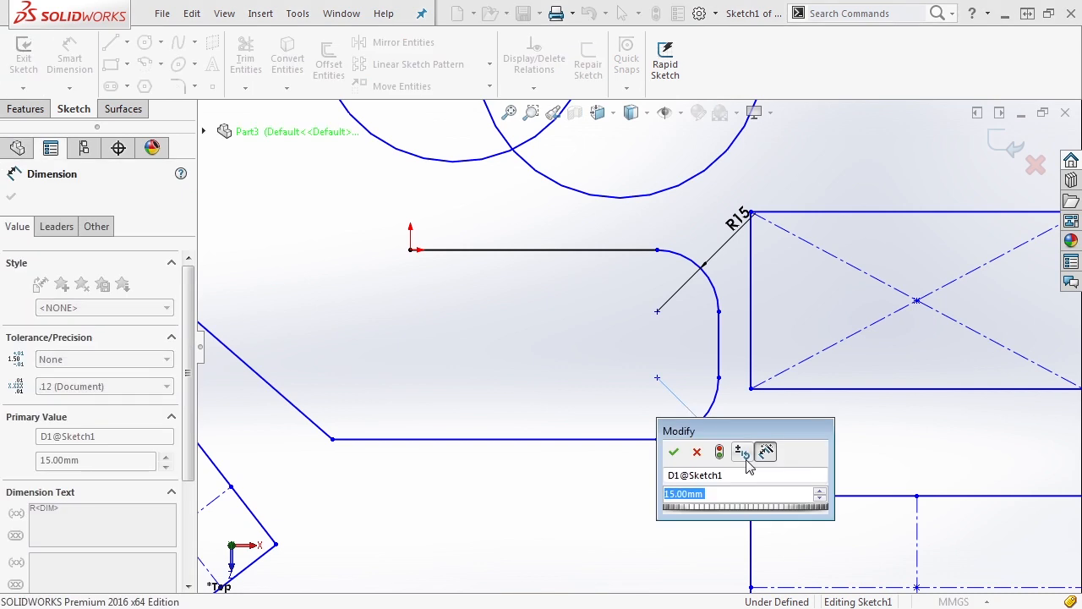
text(10)
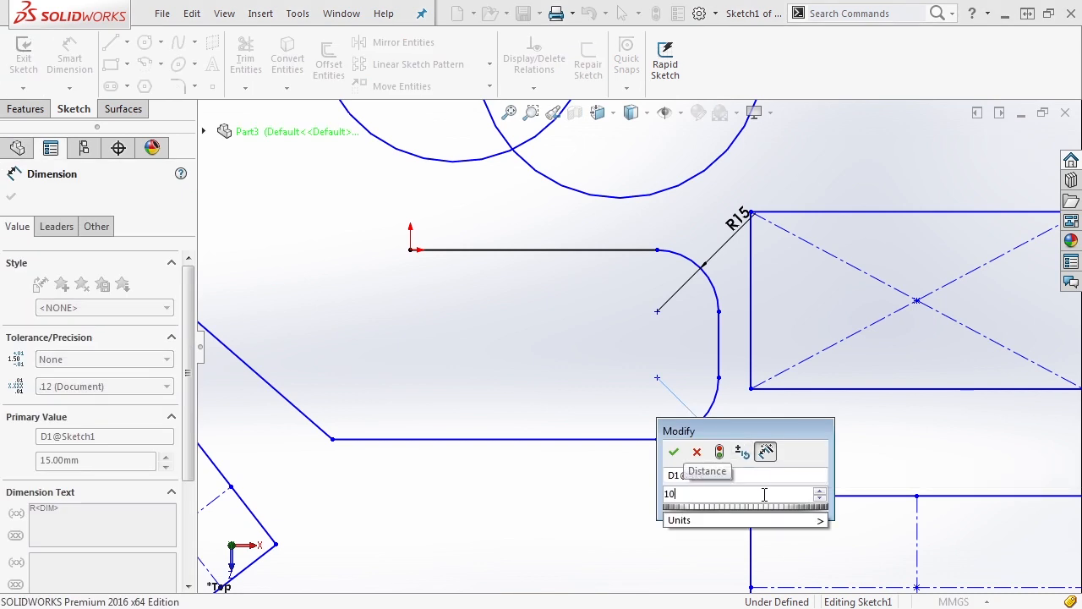
drag(700, 433, 474, 320)
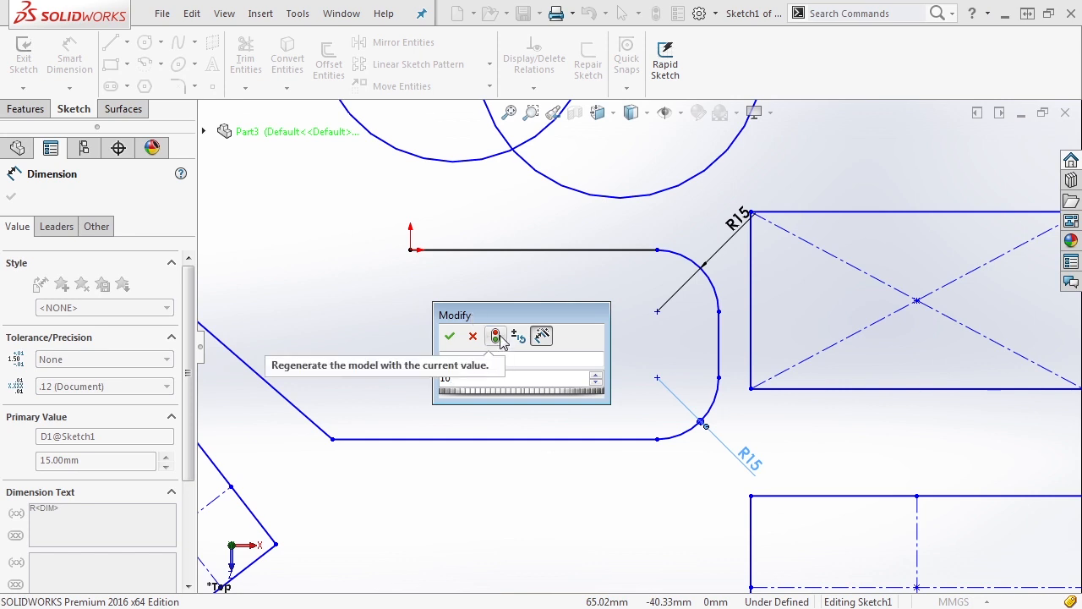
click(500, 339)
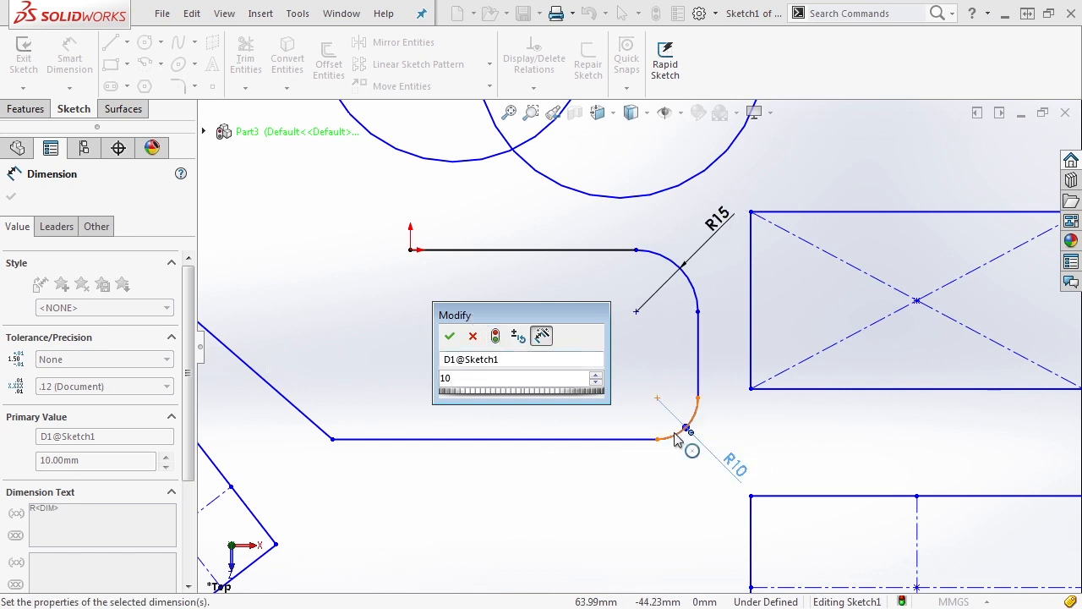
Set the lower-right fillet's radius to 8 mm and finish editing the dimension
drag(495, 380, 348, 378)
text(8)
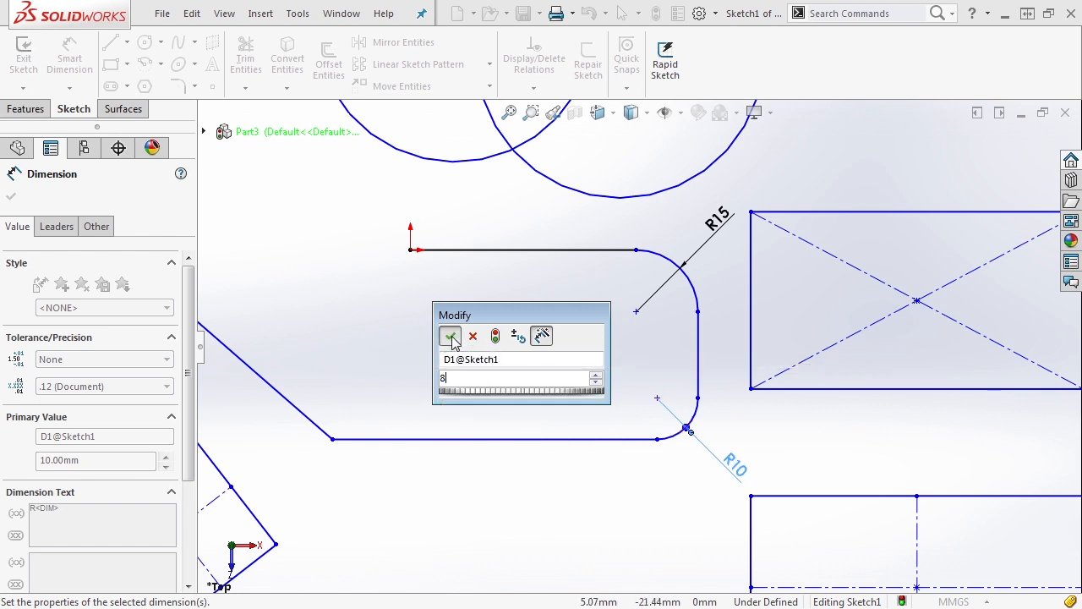
click(449, 335)
click(616, 356)
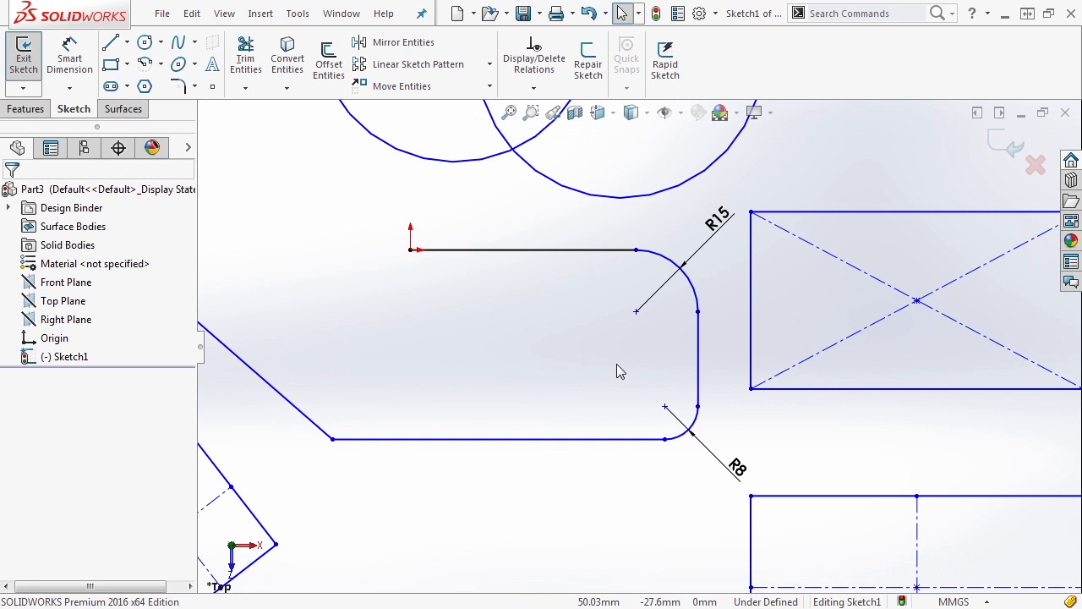
Add a Distance-distance sketch chamfer with equal 10 mm distances at the profile's lower-left corner, where the slanted line meets the bottom line
click(194, 87)
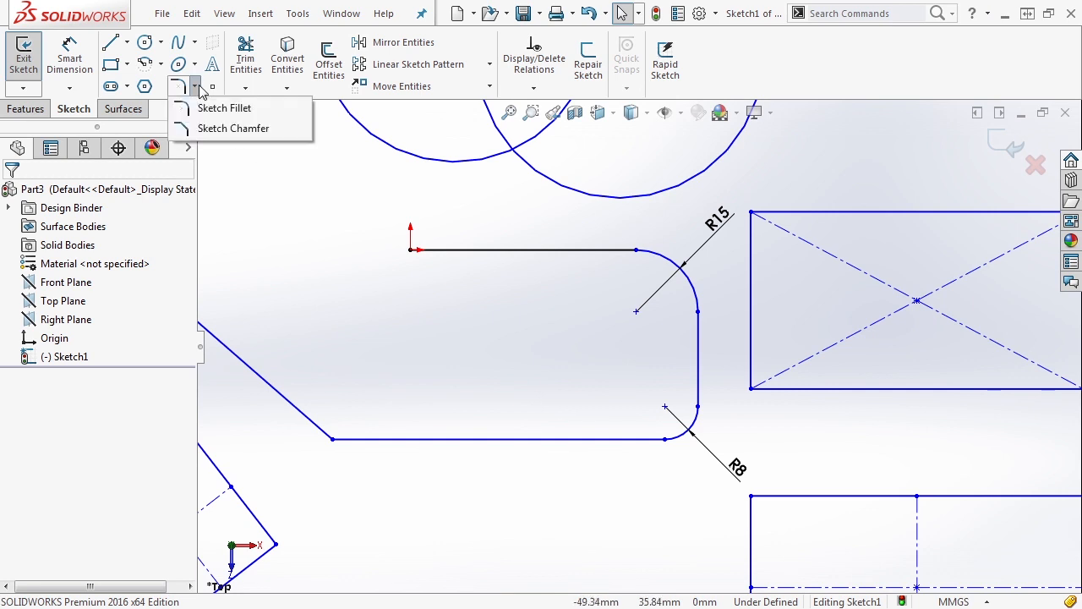
click(213, 128)
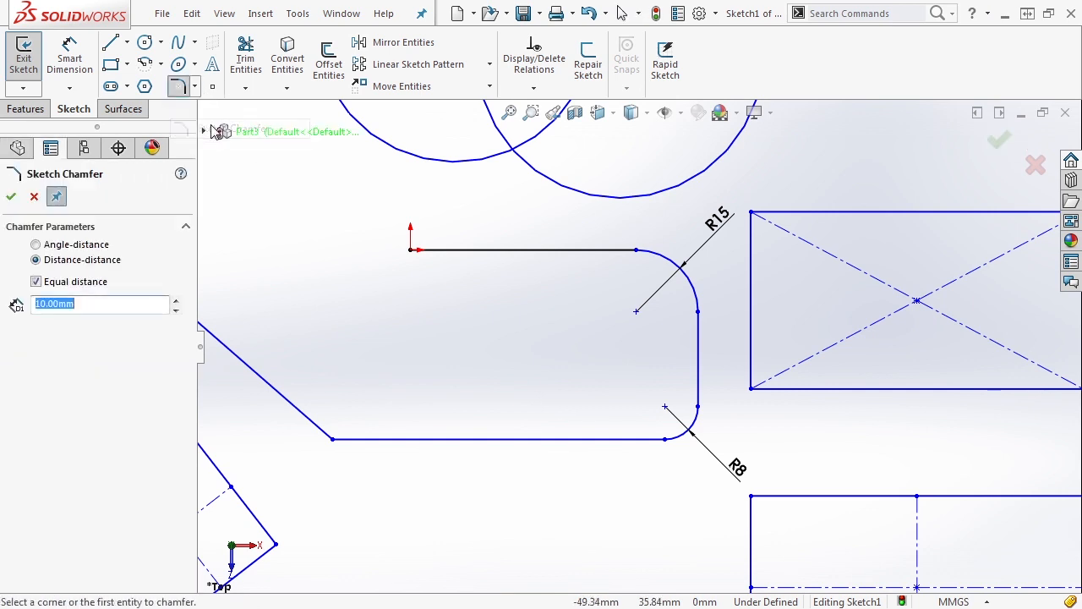
click(333, 441)
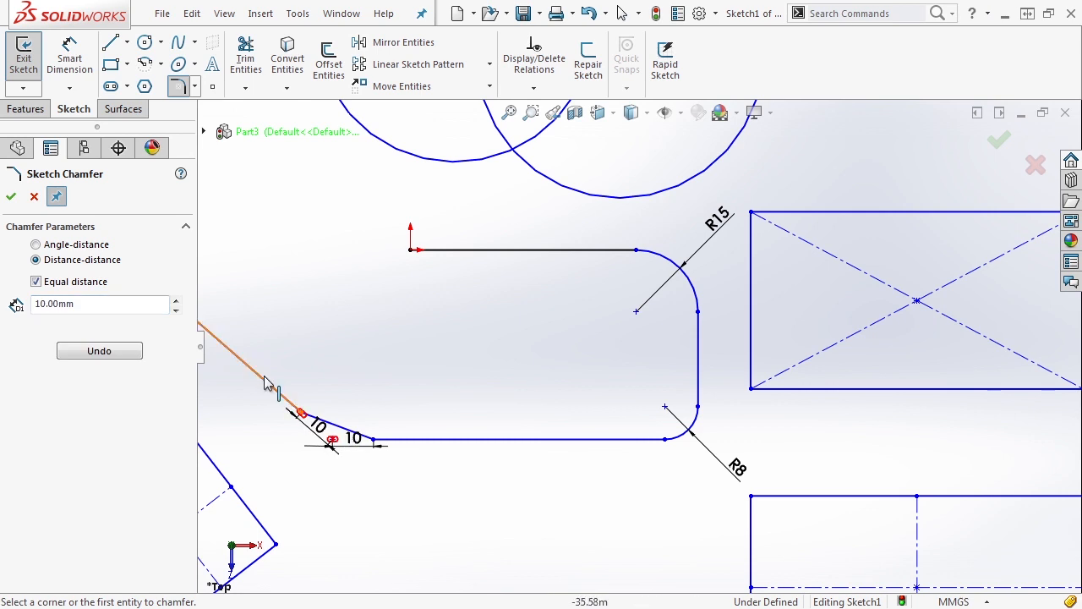
scroll(384, 433, down, 5)
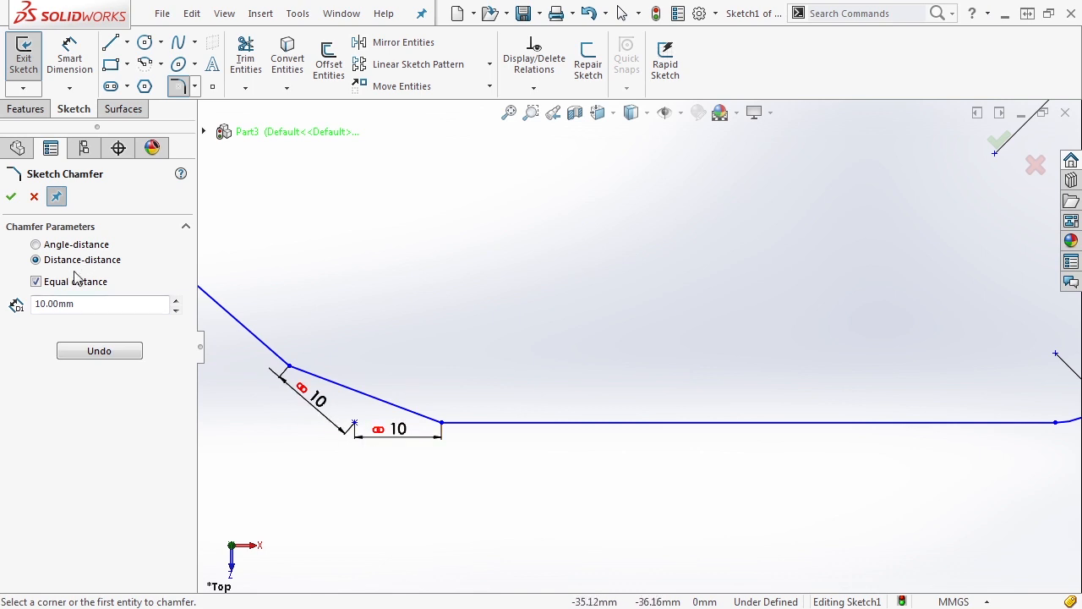
Switch the chamfer parameters to unequal Distance-distance, set the first distance to 15 mm, and finish the Sketch Chamfer command
click(68, 245)
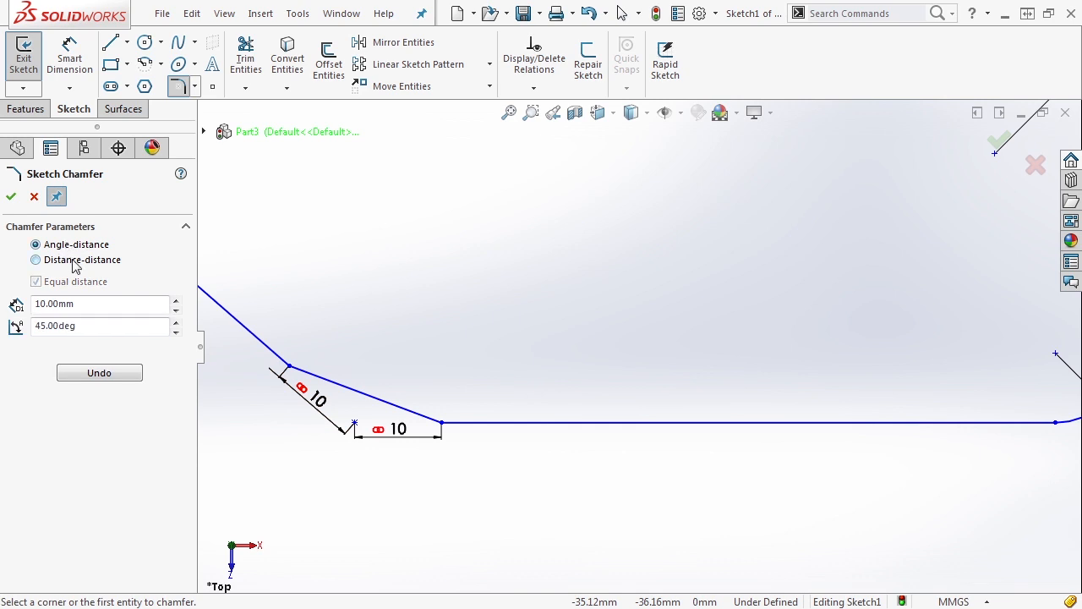
click(73, 260)
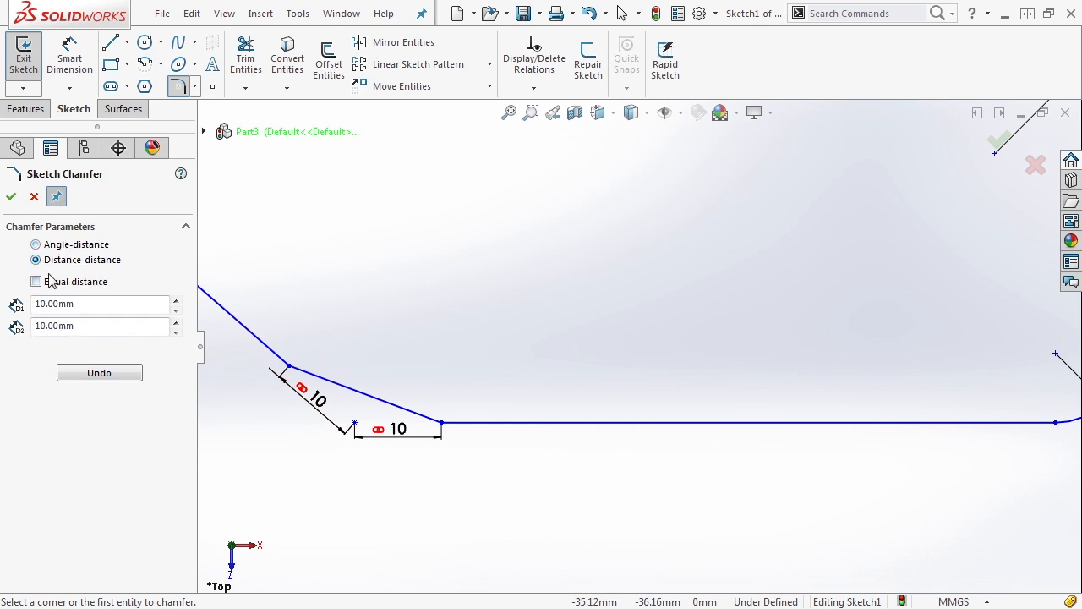
click(36, 282)
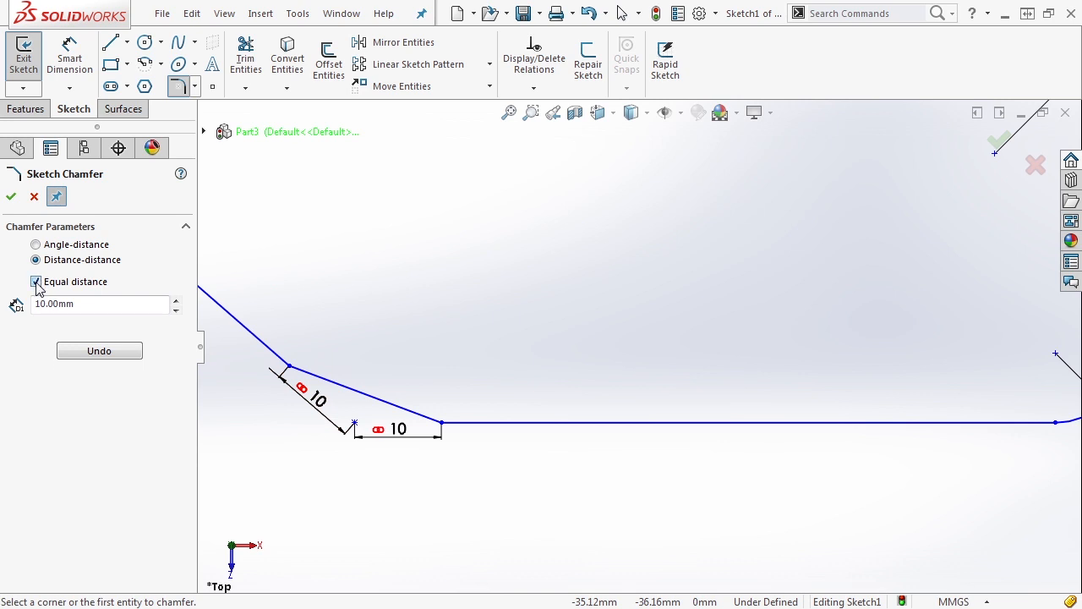
click(36, 282)
click(99, 303)
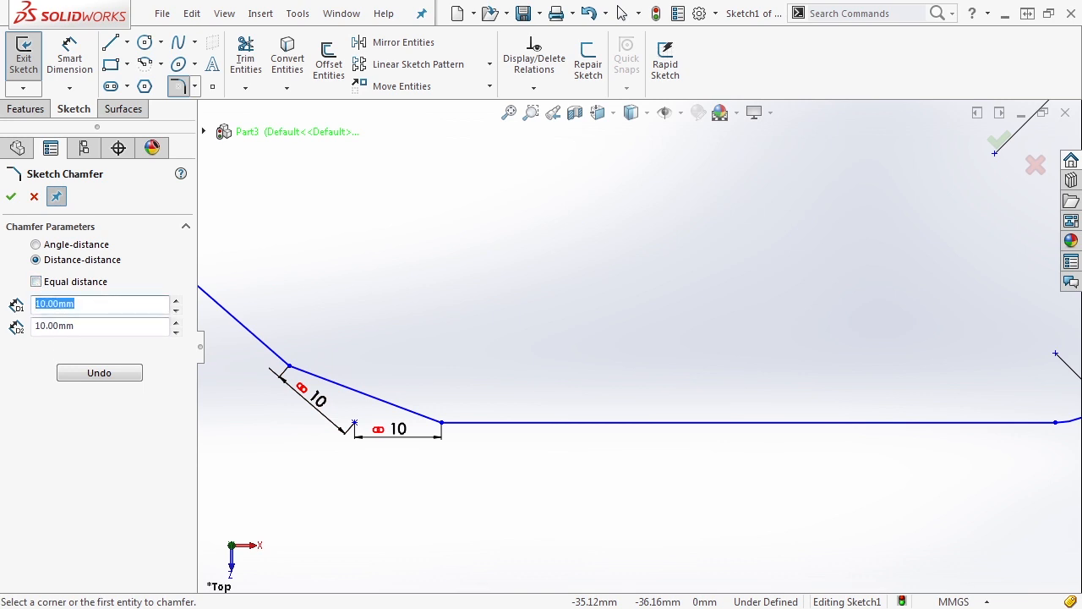
text(15)
click(93, 325)
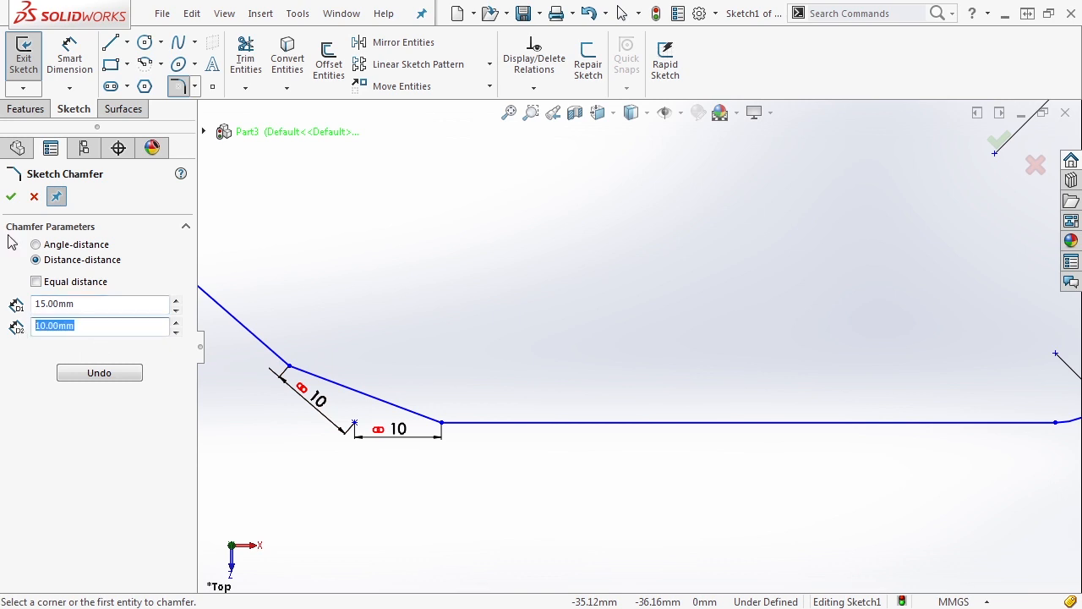
click(12, 196)
Set the linked horizontal chamfer dimension at the lower-left corner to 15 mm
scroll(436, 337, up, 1)
double_click(444, 422)
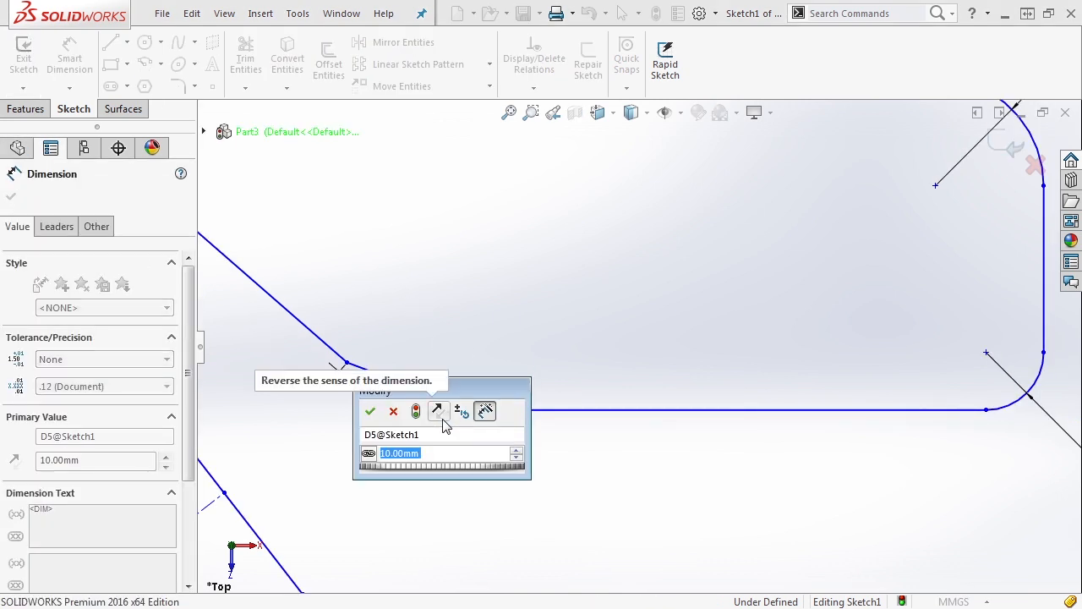
text(15)
key(Return)
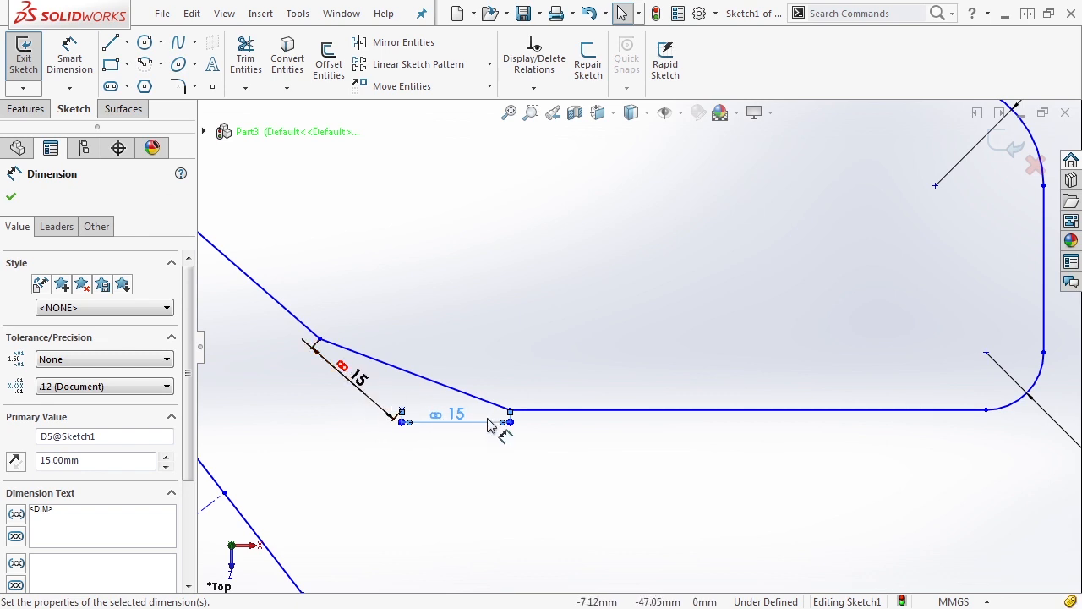
Unlink the horizontal chamfer dimension from the slanted one and set it to 10 mm
right_click(451, 423)
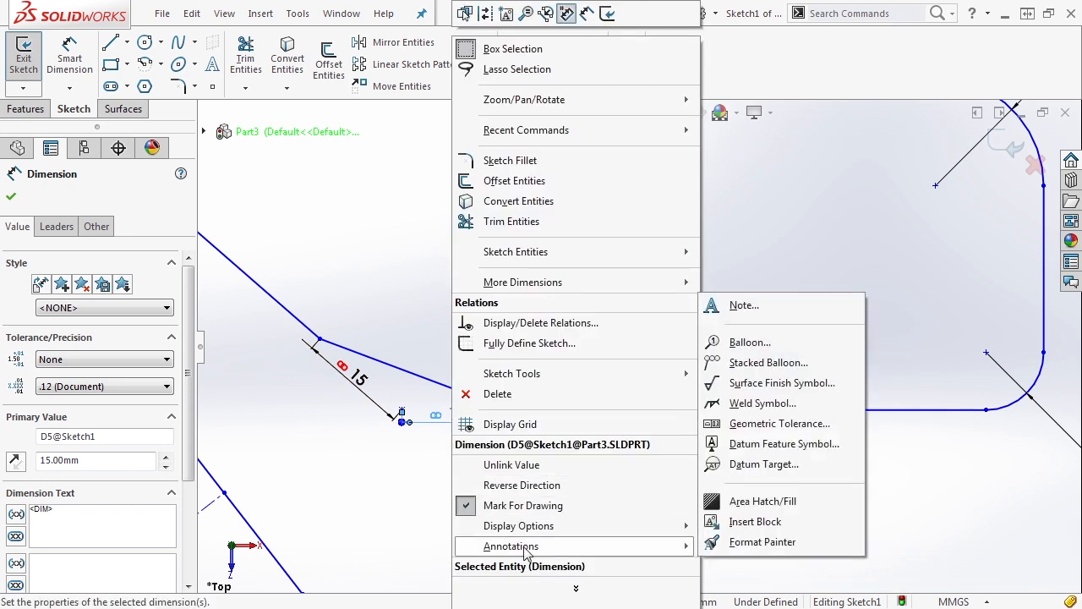
click(519, 478)
double_click(456, 414)
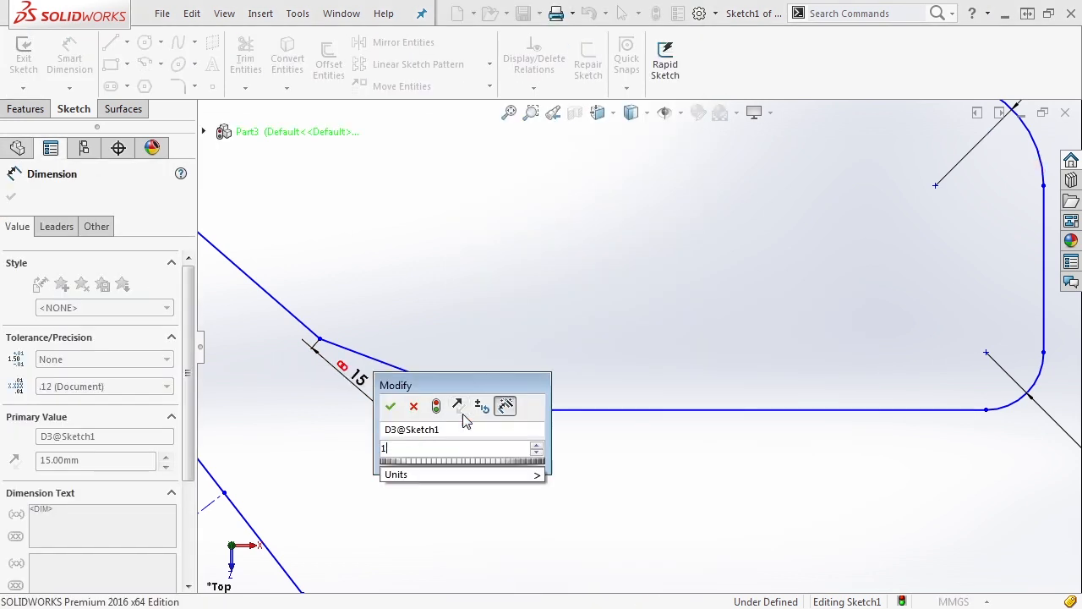
text(10)
key(Return)
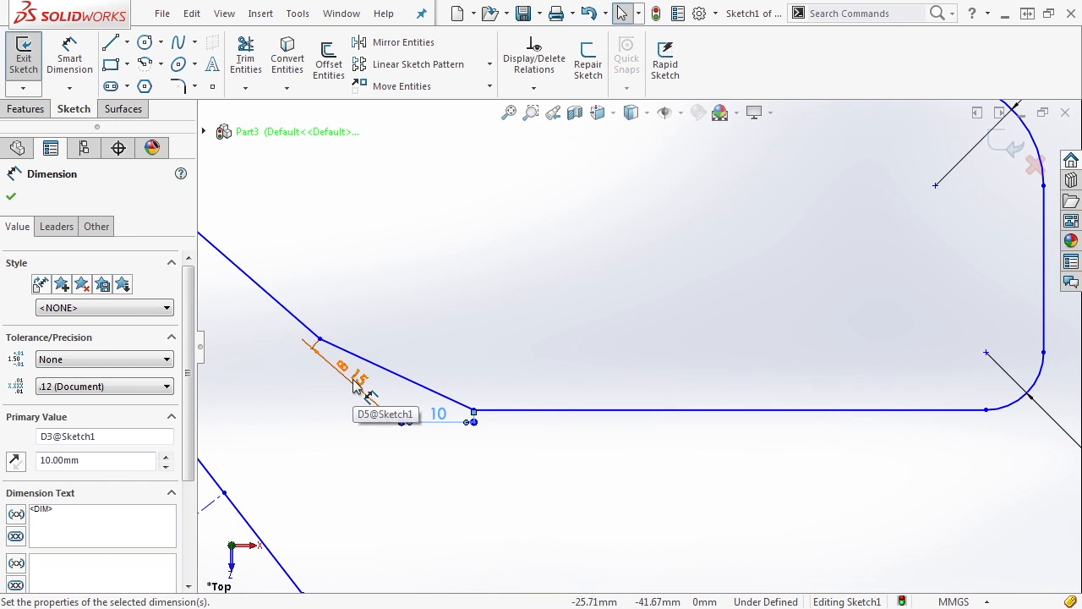
click(527, 296)
key(f)
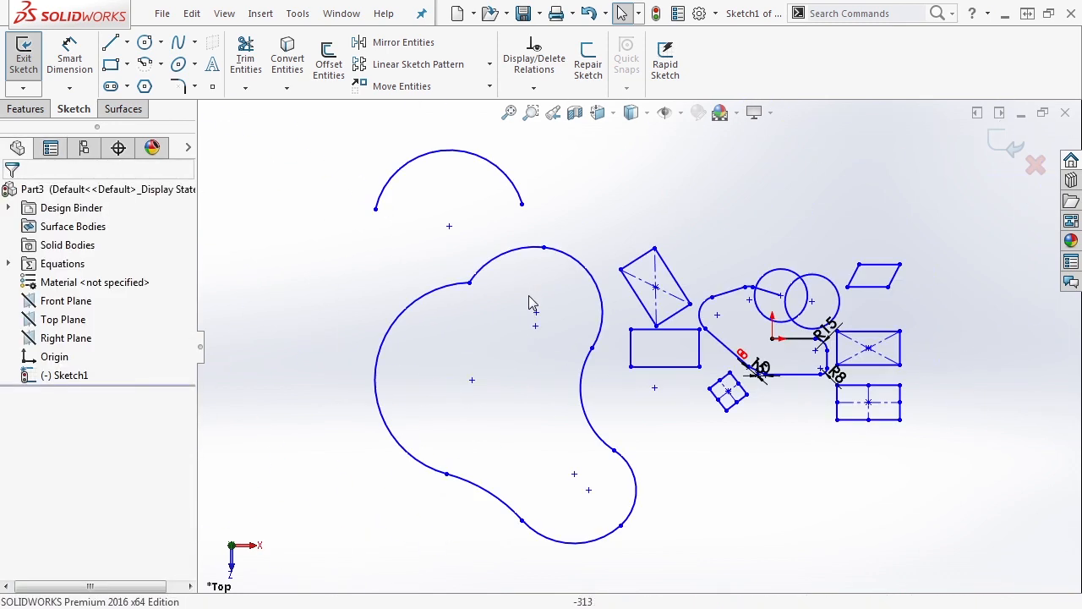